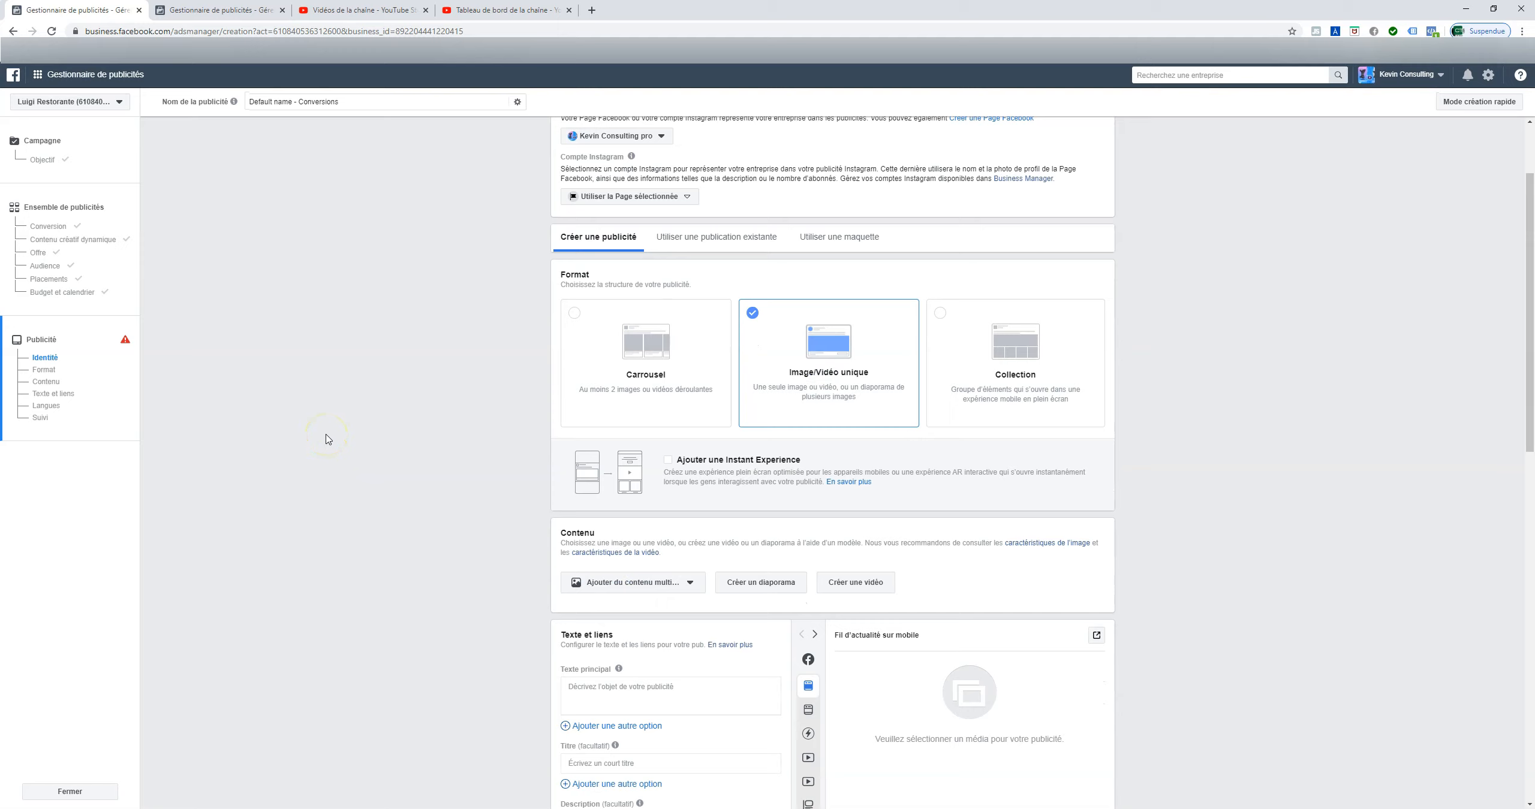
Step: Examine the Publicités level of the ads manager overview alongside the ad creation form
scroll(386, 360, up, 1)
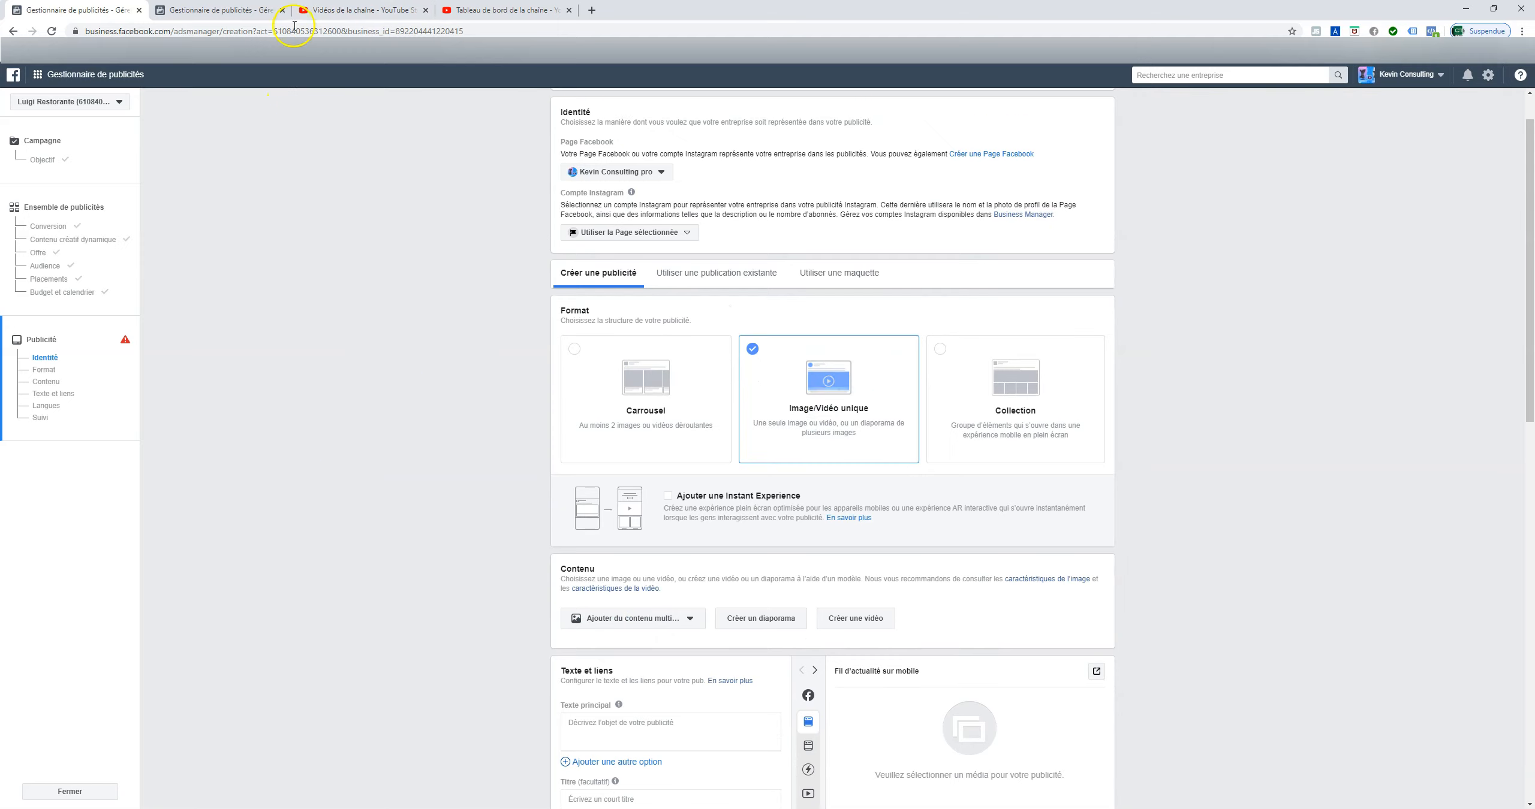
click(221, 10)
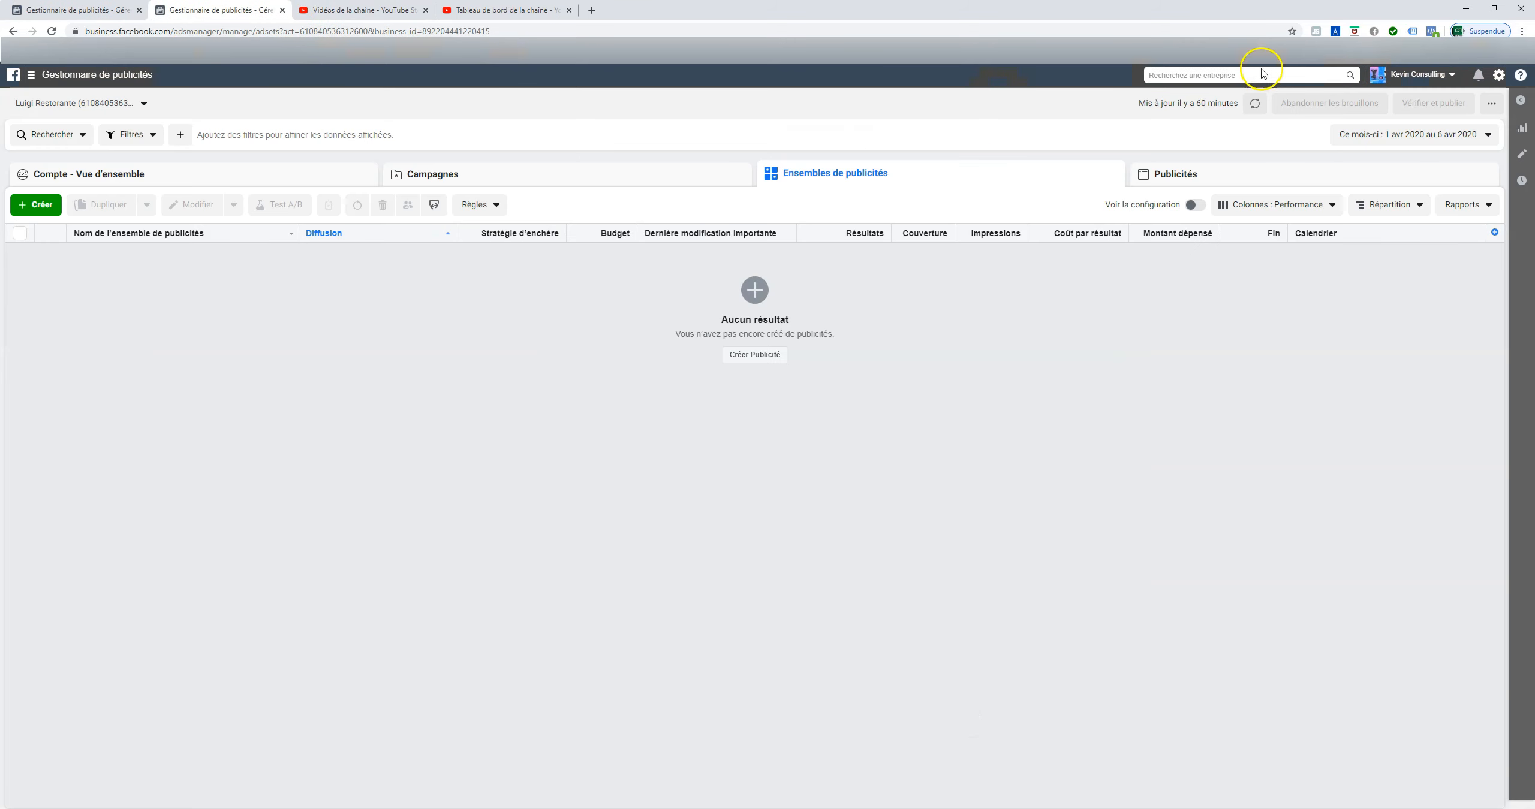
click(1212, 173)
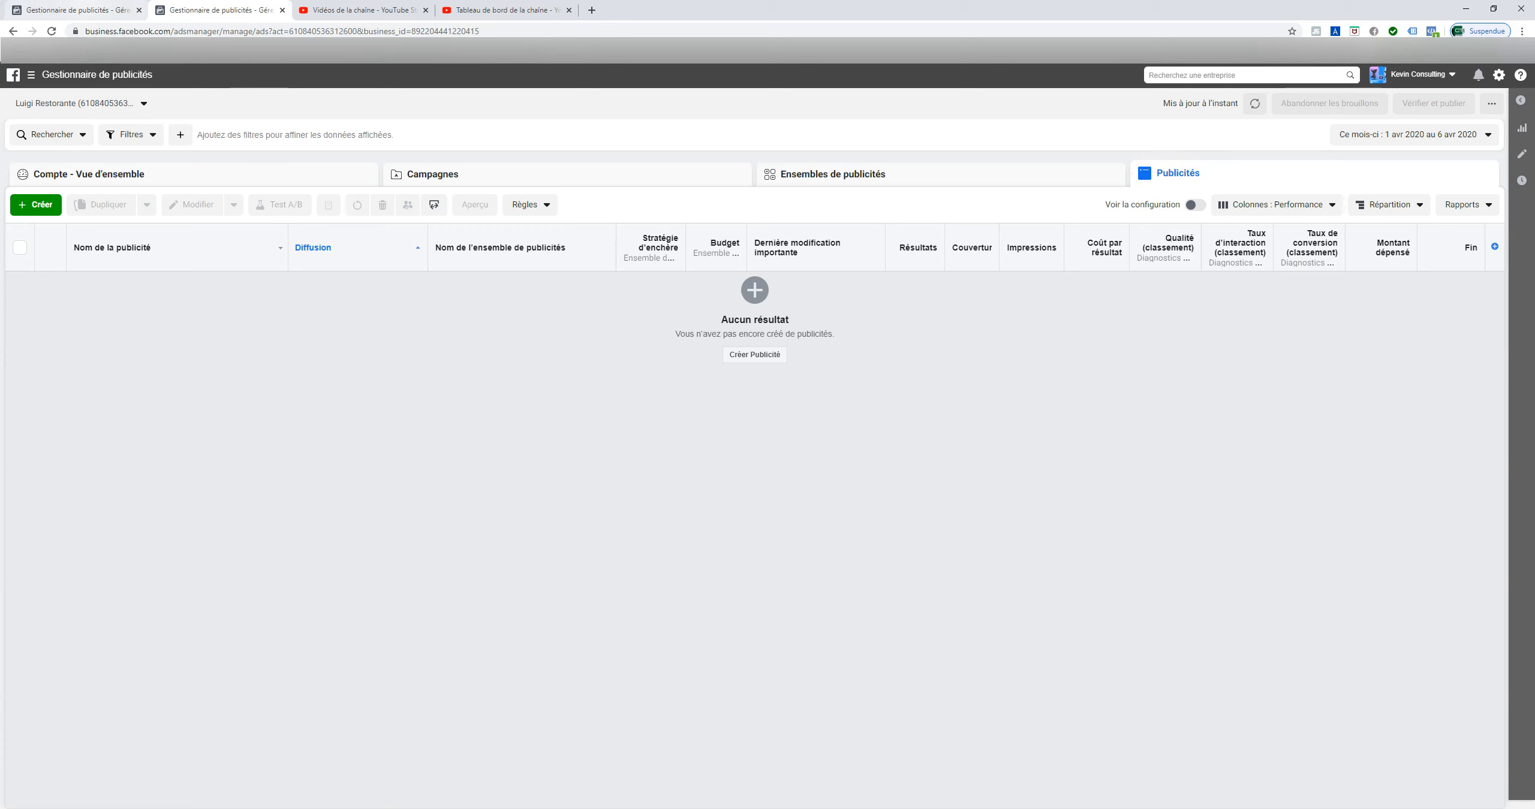
click(78, 11)
scroll(521, 394, up, 2)
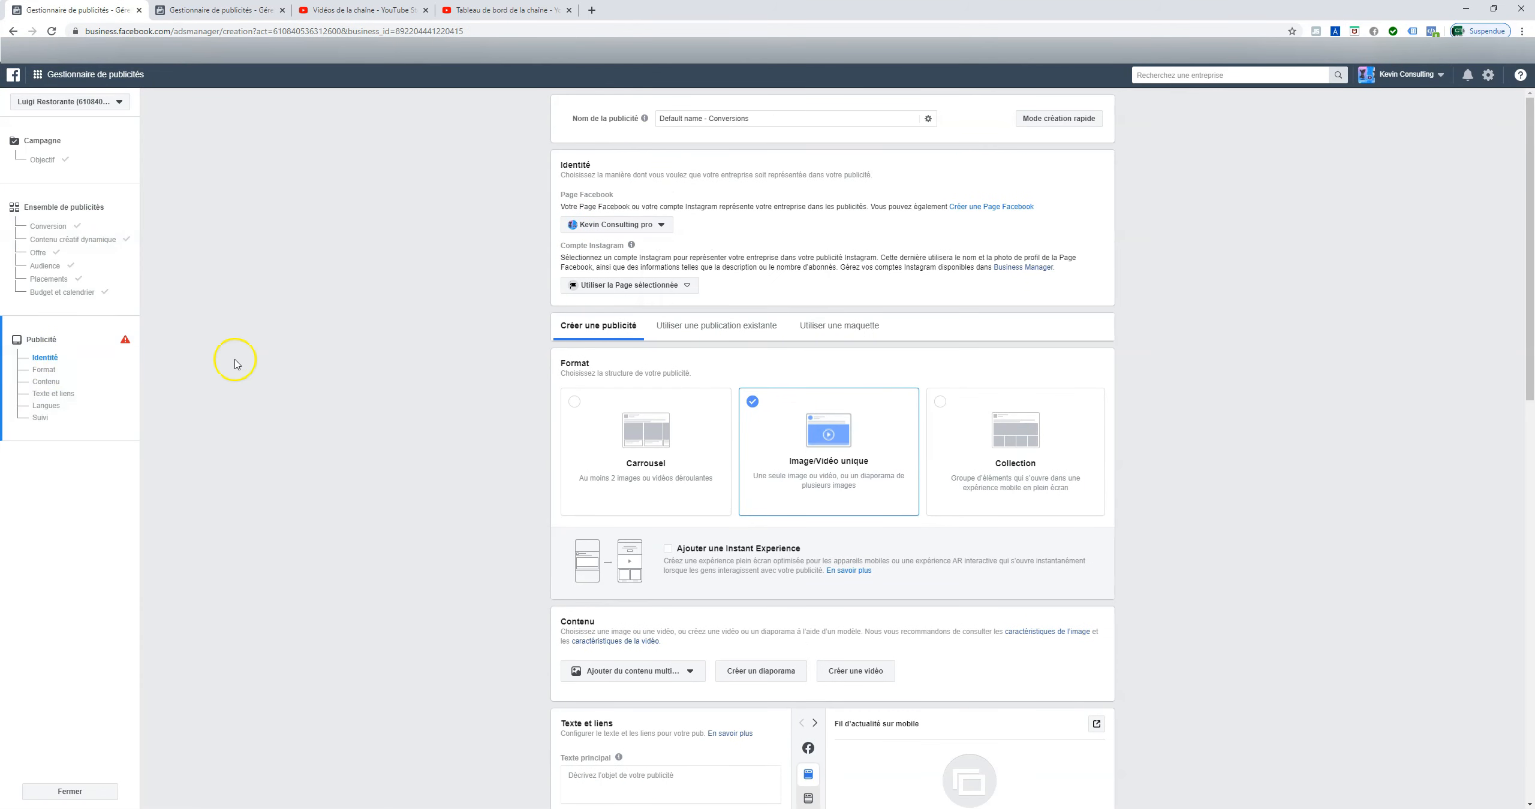
click(219, 10)
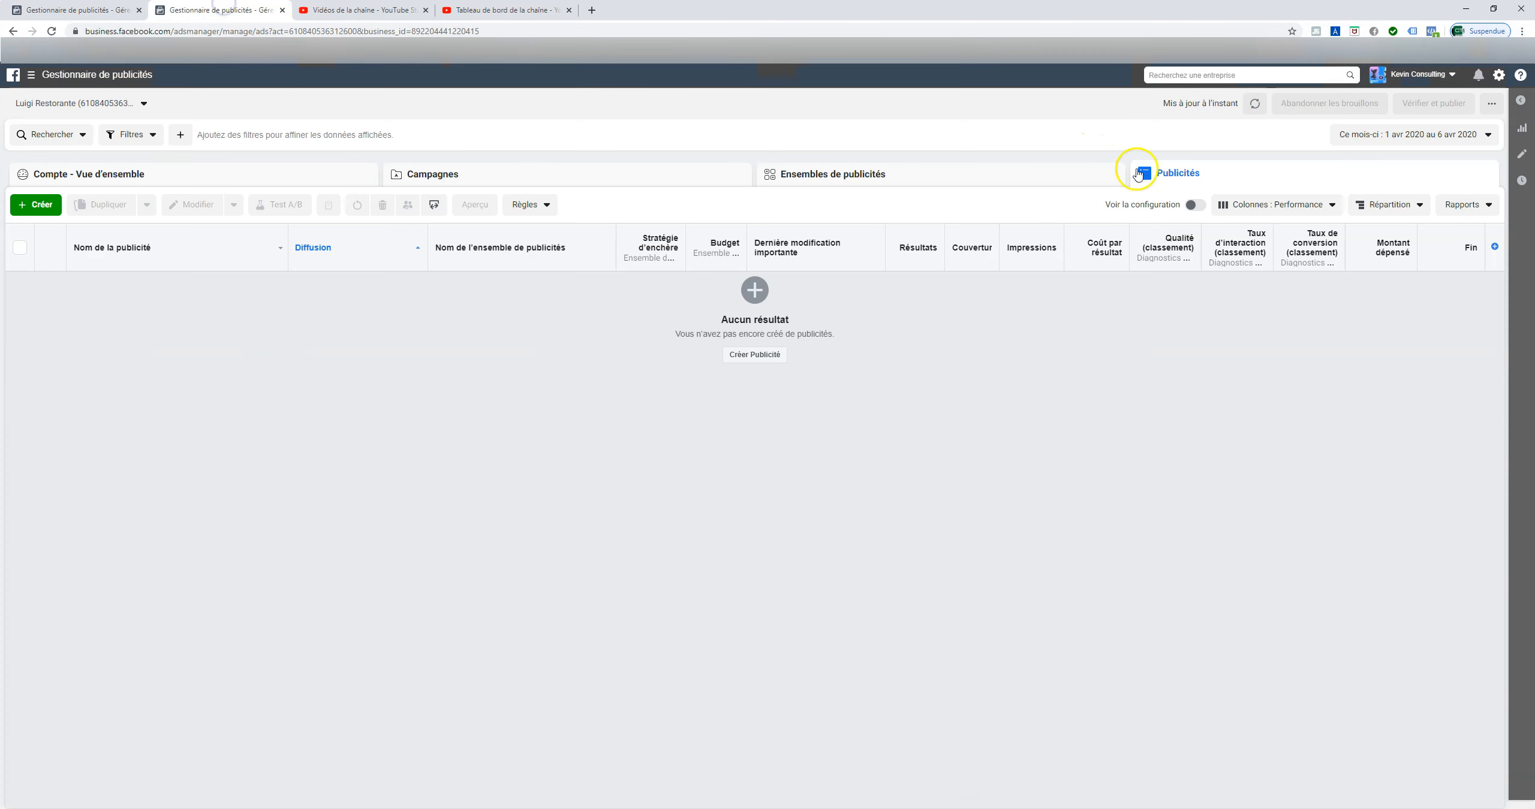
click(57, 10)
scroll(518, 370, down, 1)
scroll(495, 389, up, 1)
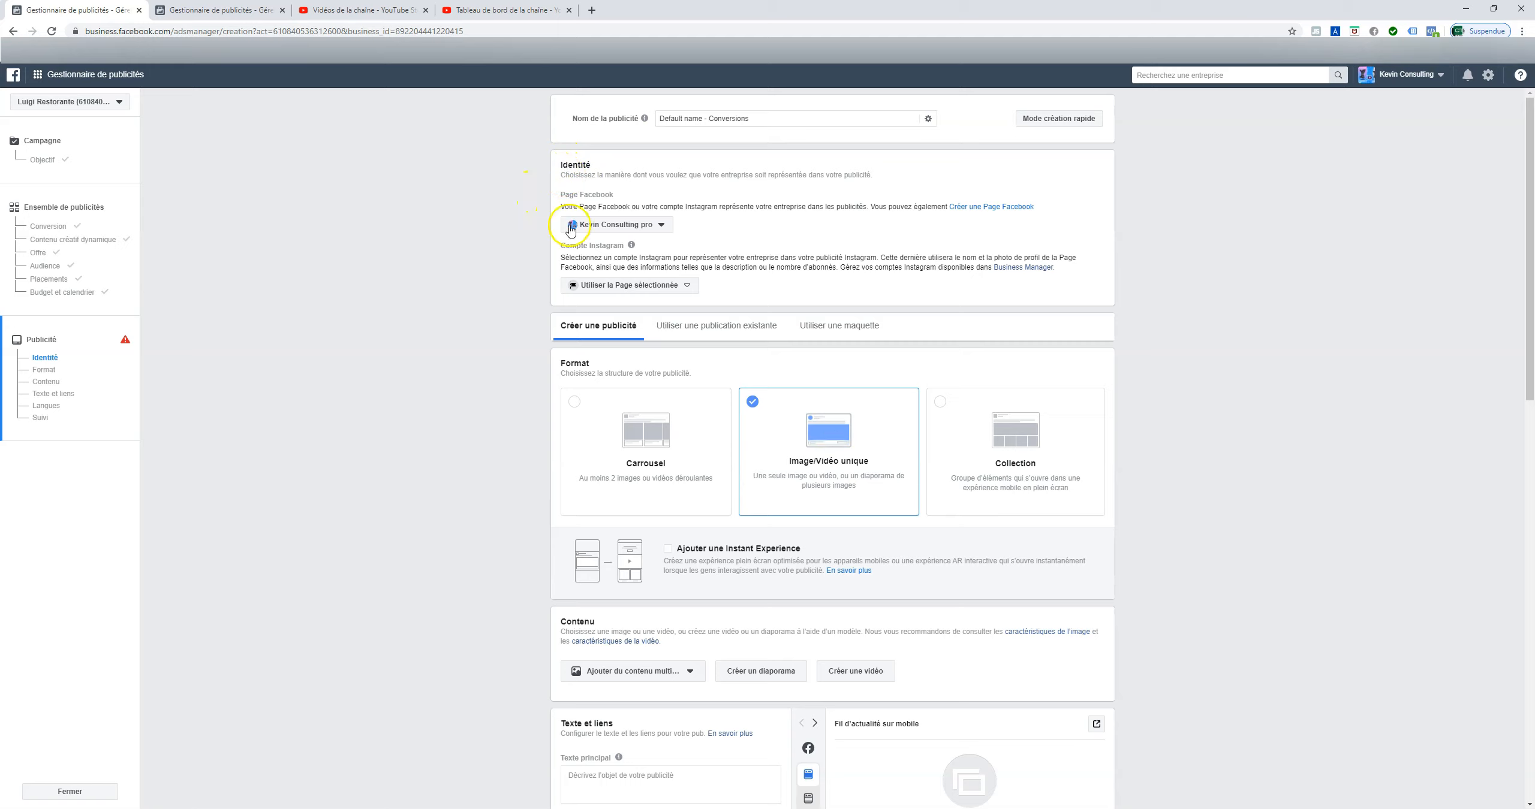
Step: Switch the ad's Facebook Page to Luigi Restorente Pizza and back to Kevin Consulting pro
click(607, 226)
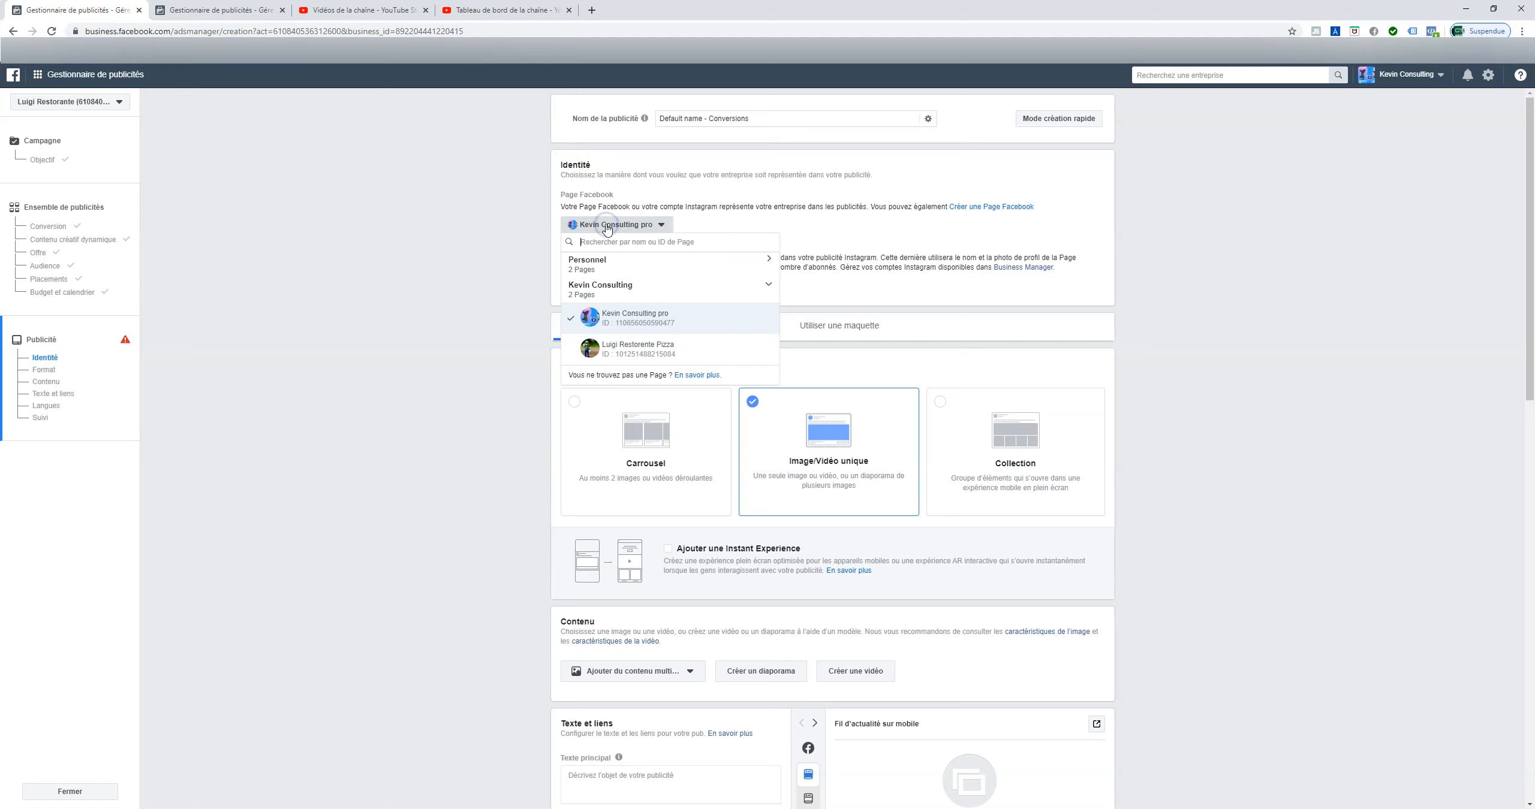
click(624, 347)
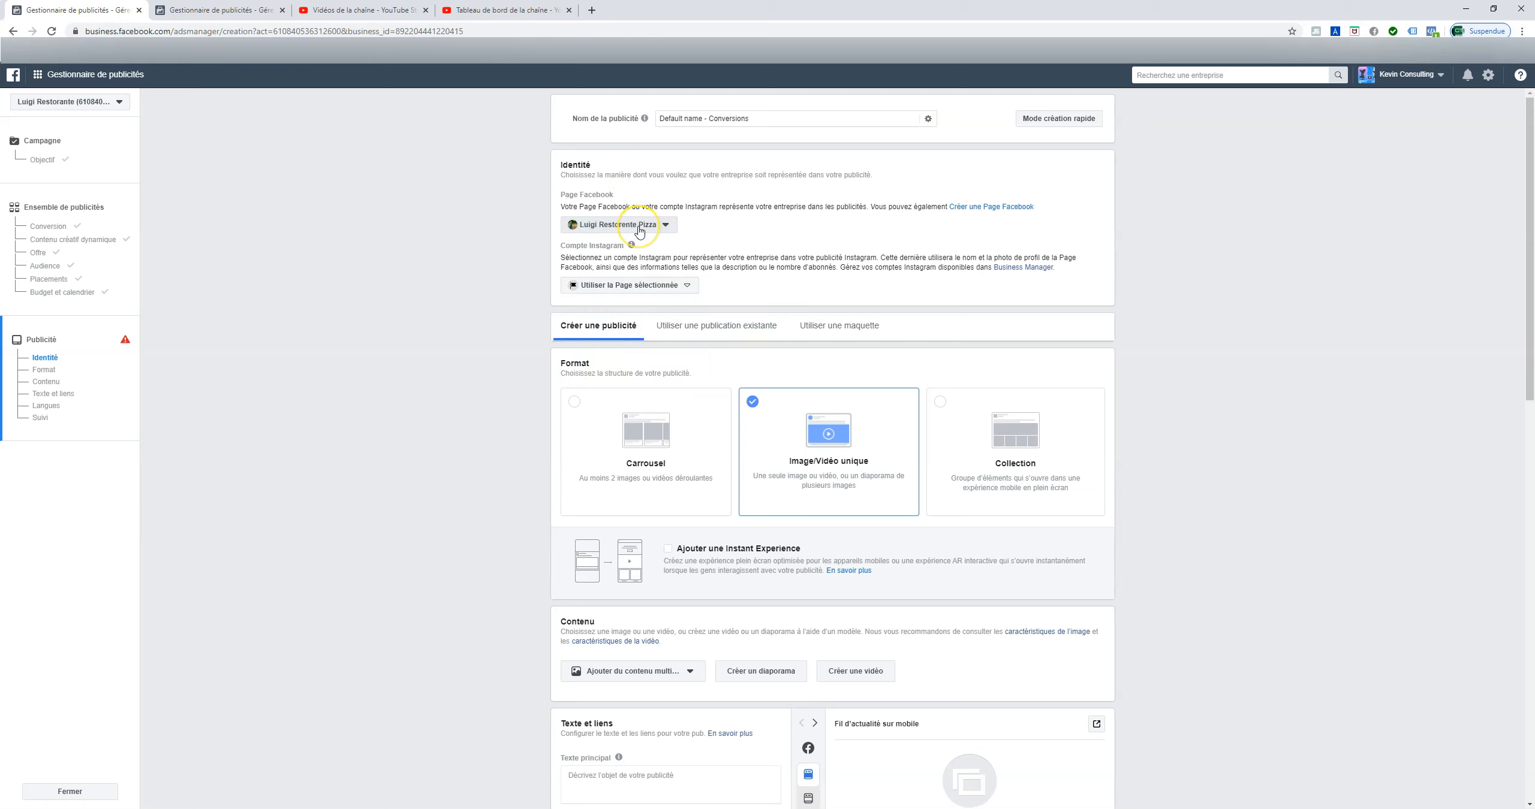
click(610, 231)
click(610, 231)
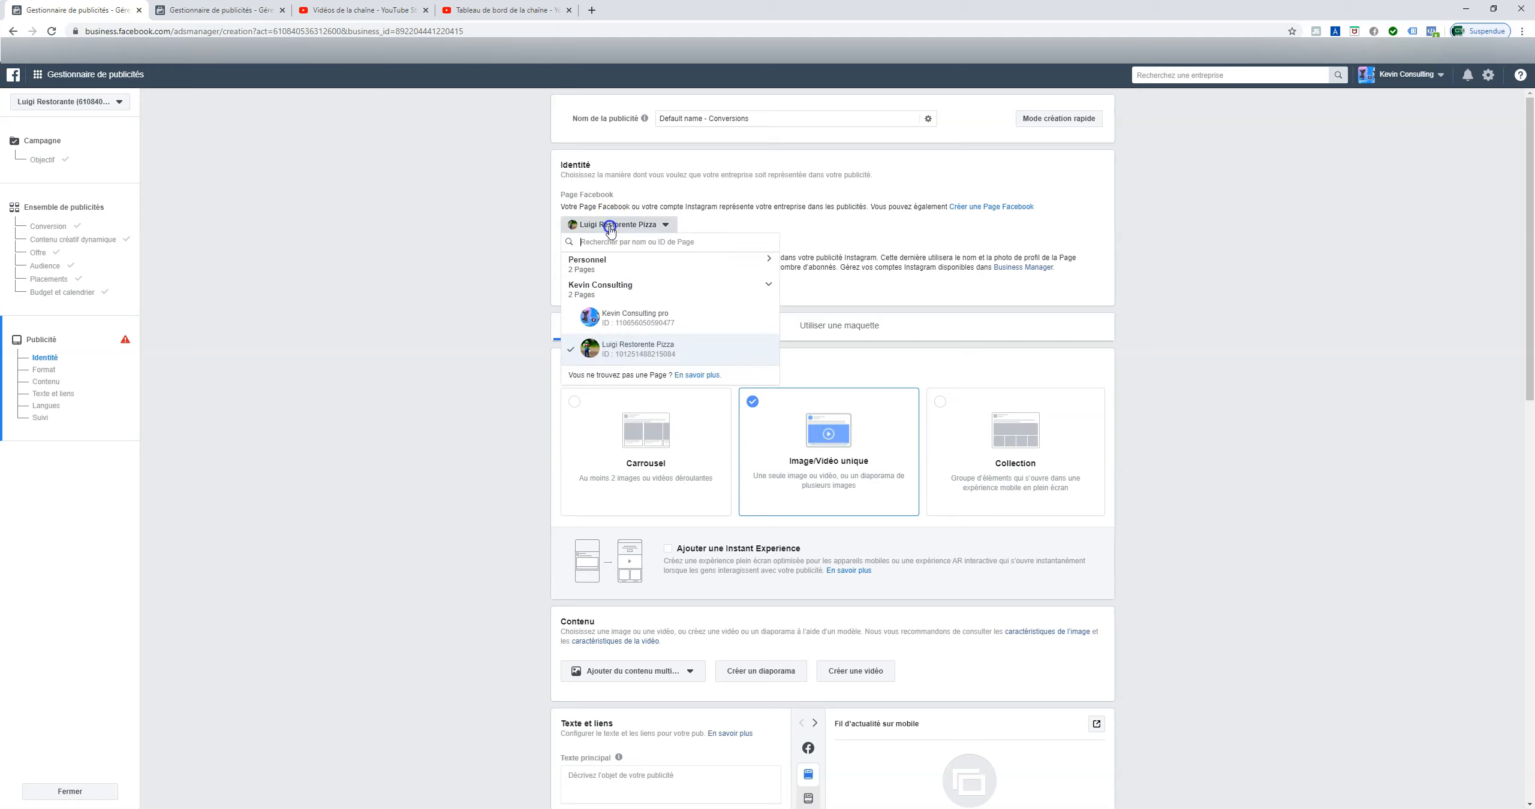
click(610, 321)
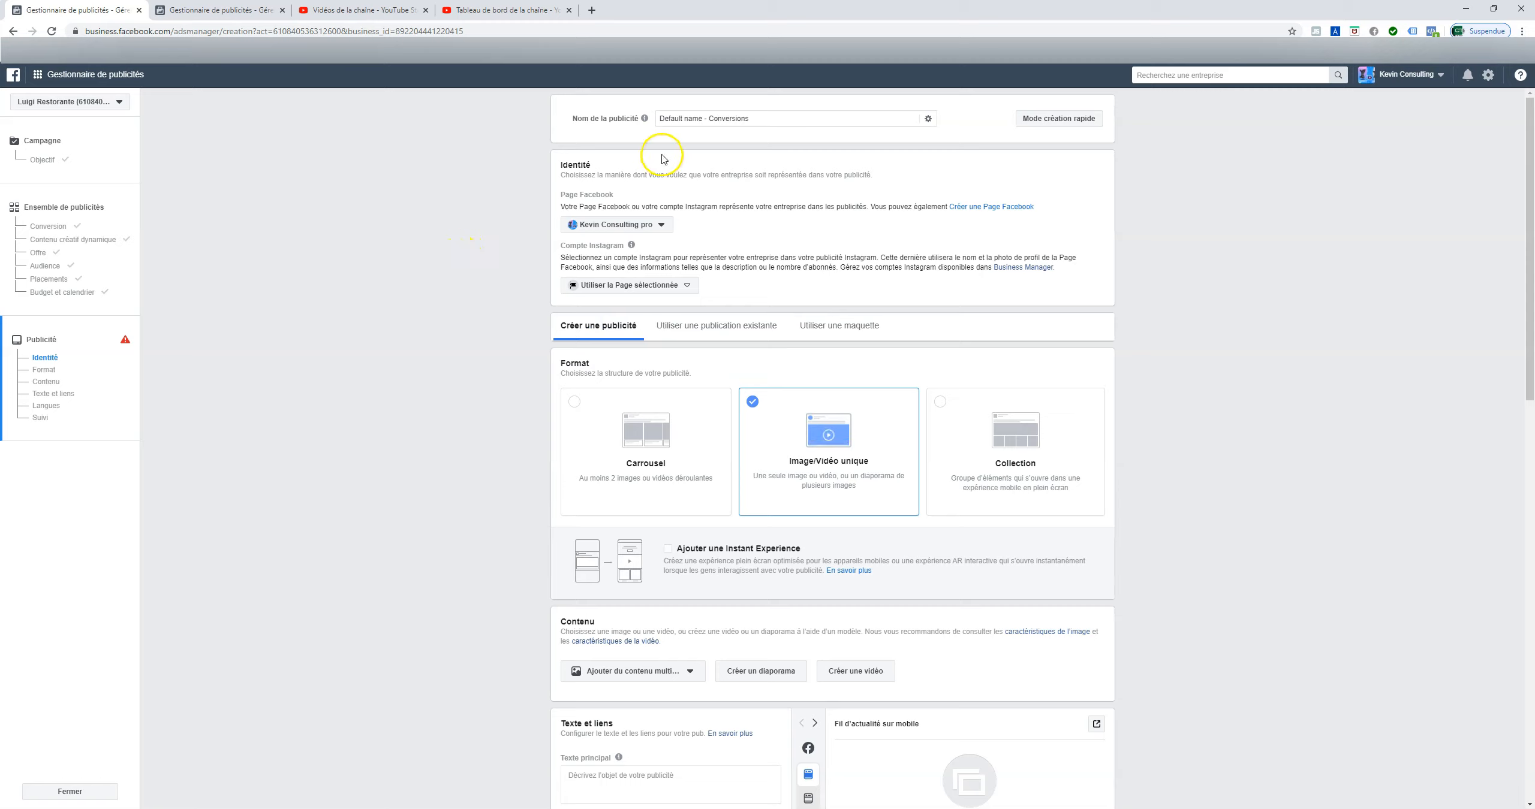
Step: Set Luigi Restorente Pizza as the Facebook Page representing the ad
click(617, 225)
click(630, 347)
scroll(556, 236, down, 1)
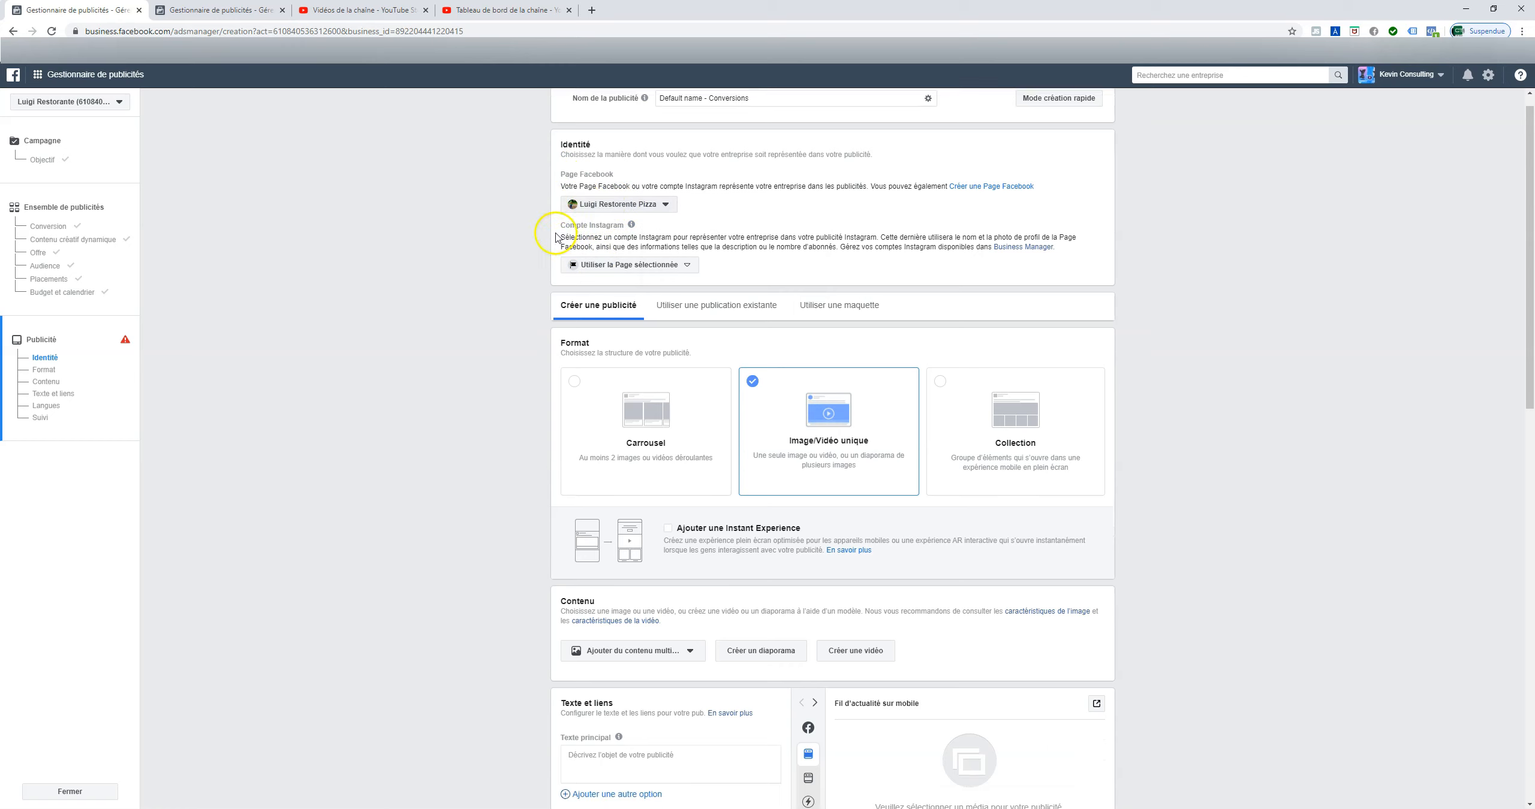
Step: Switch the ad to using an existing publication and open the entry for a publication ID
scroll(556, 237, down, 2)
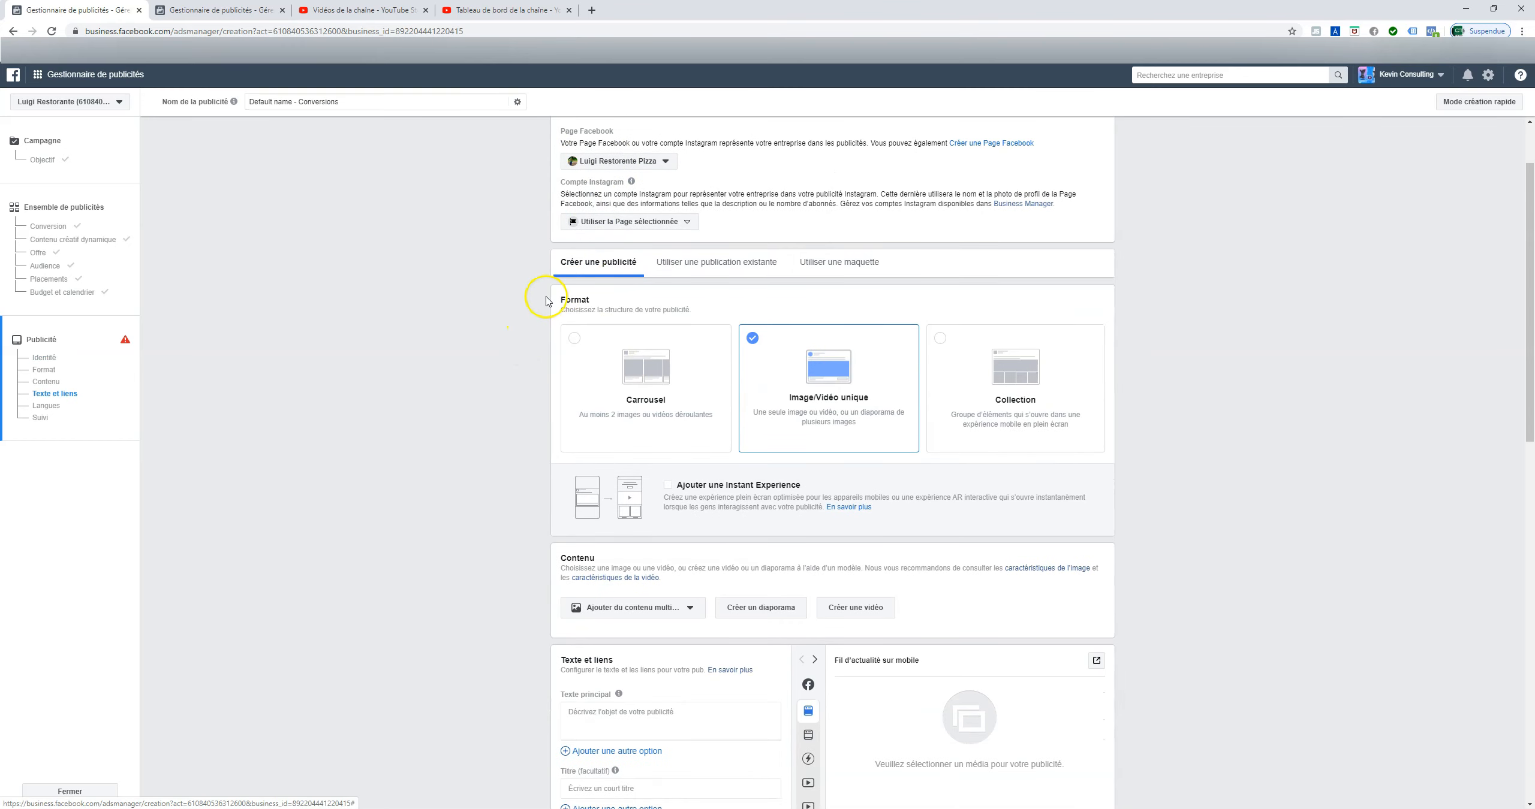
scroll(525, 336, down, 1)
scroll(528, 337, up, 2)
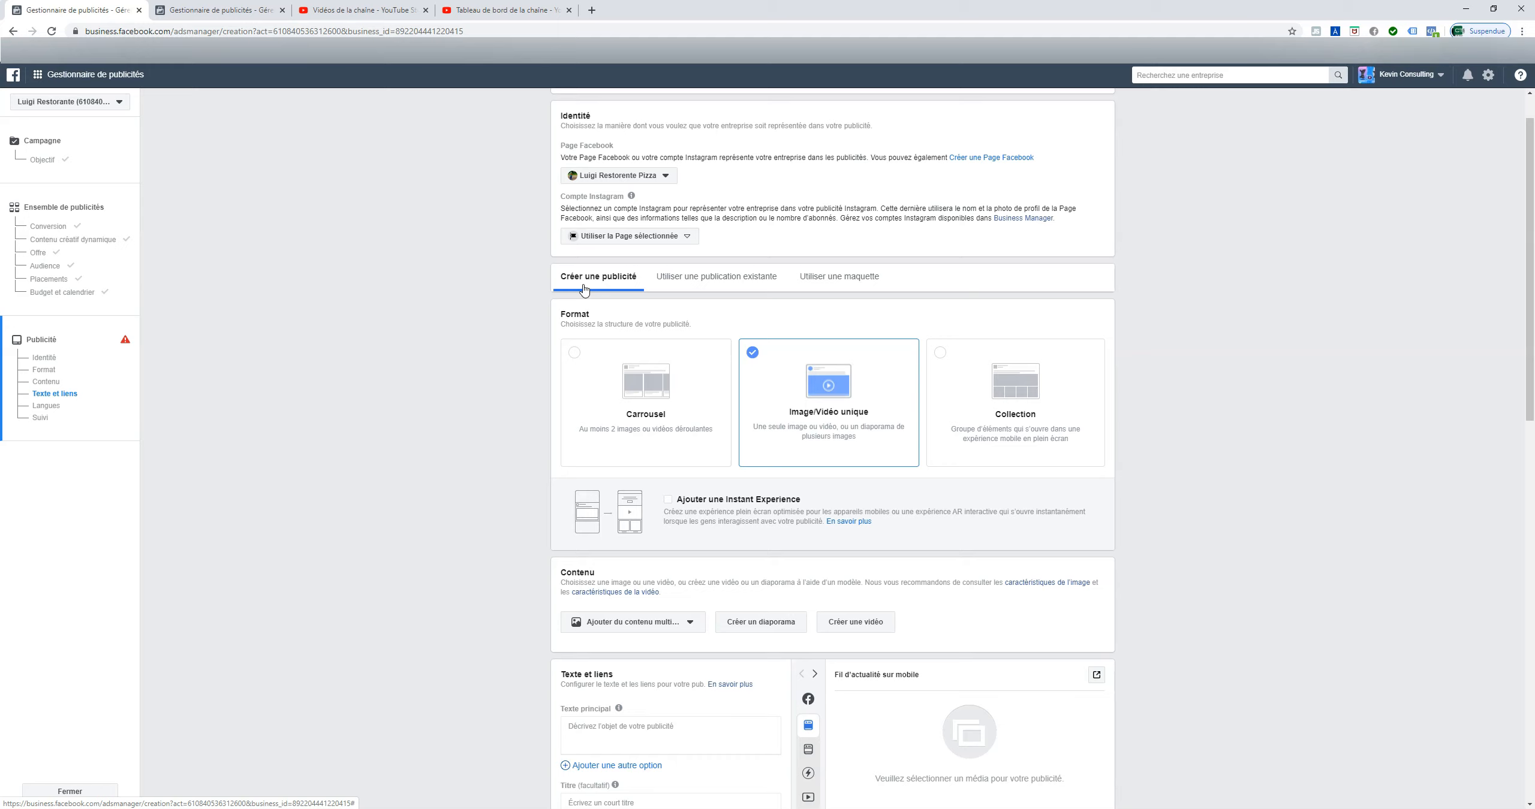
click(676, 276)
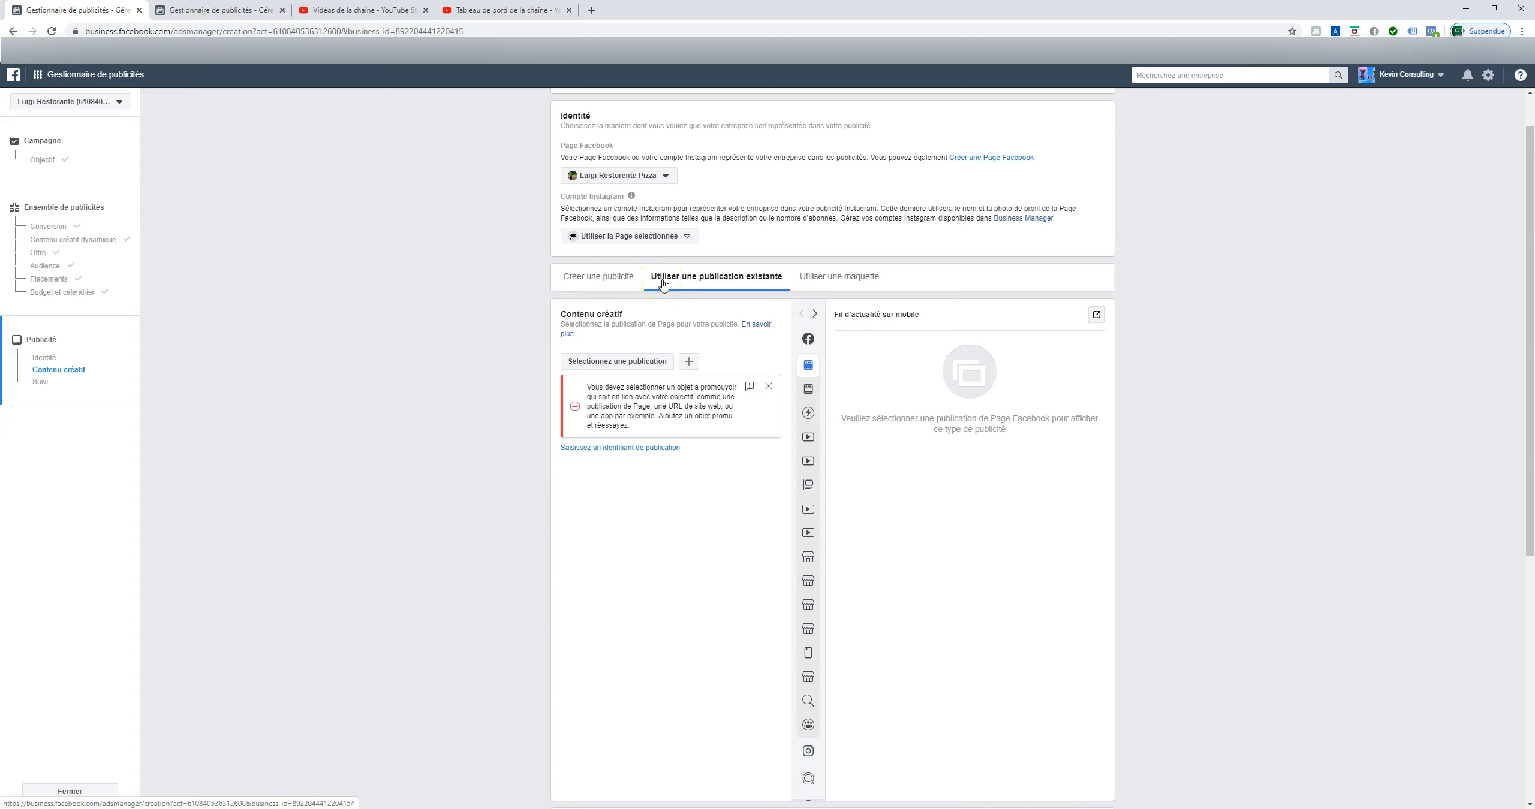
click(618, 448)
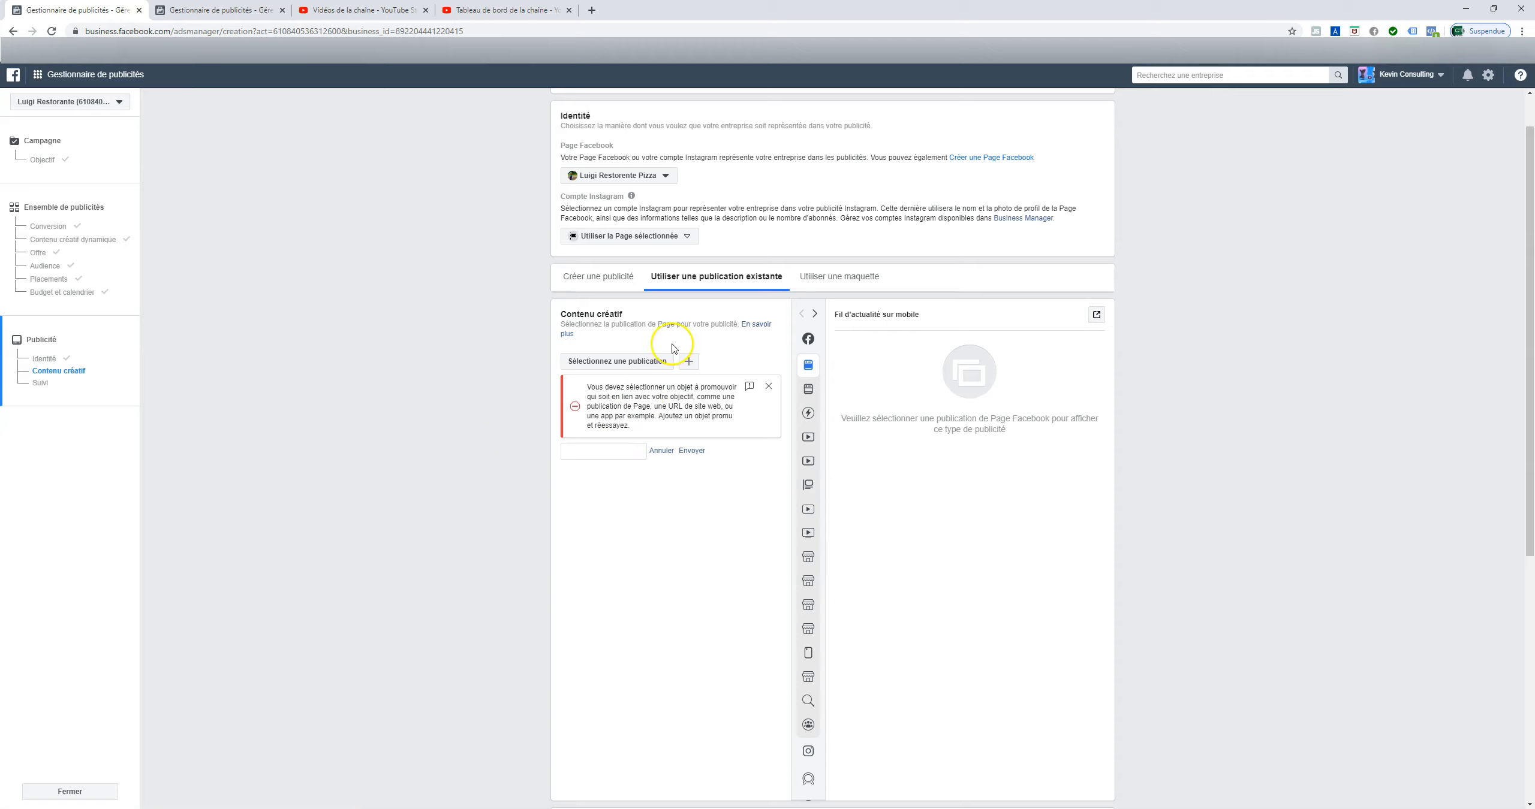
click(603, 451)
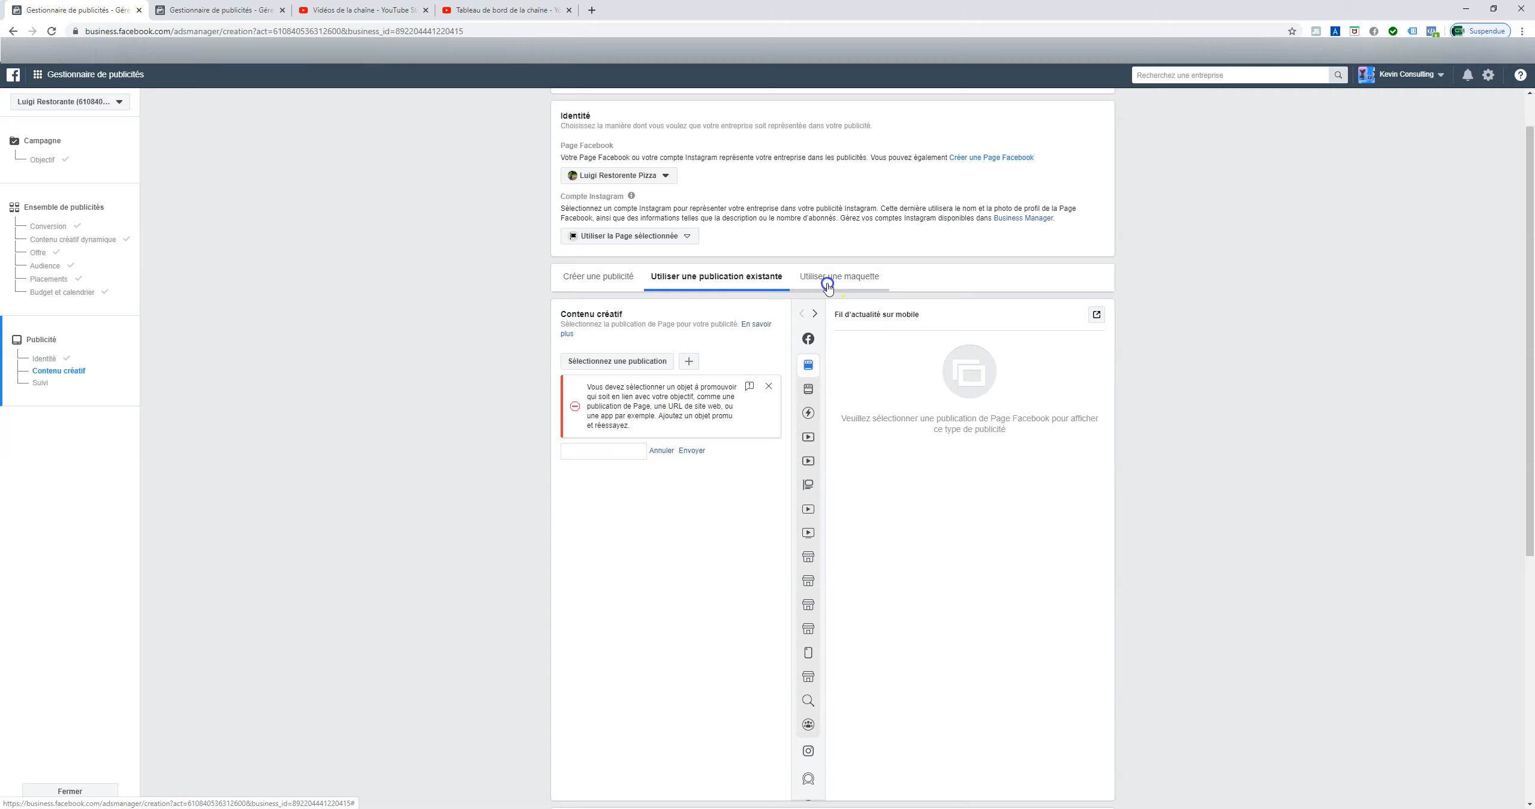
Step: Open and dismiss the mockup selection, and return the ad to the Créer une publicité mode
click(798, 288)
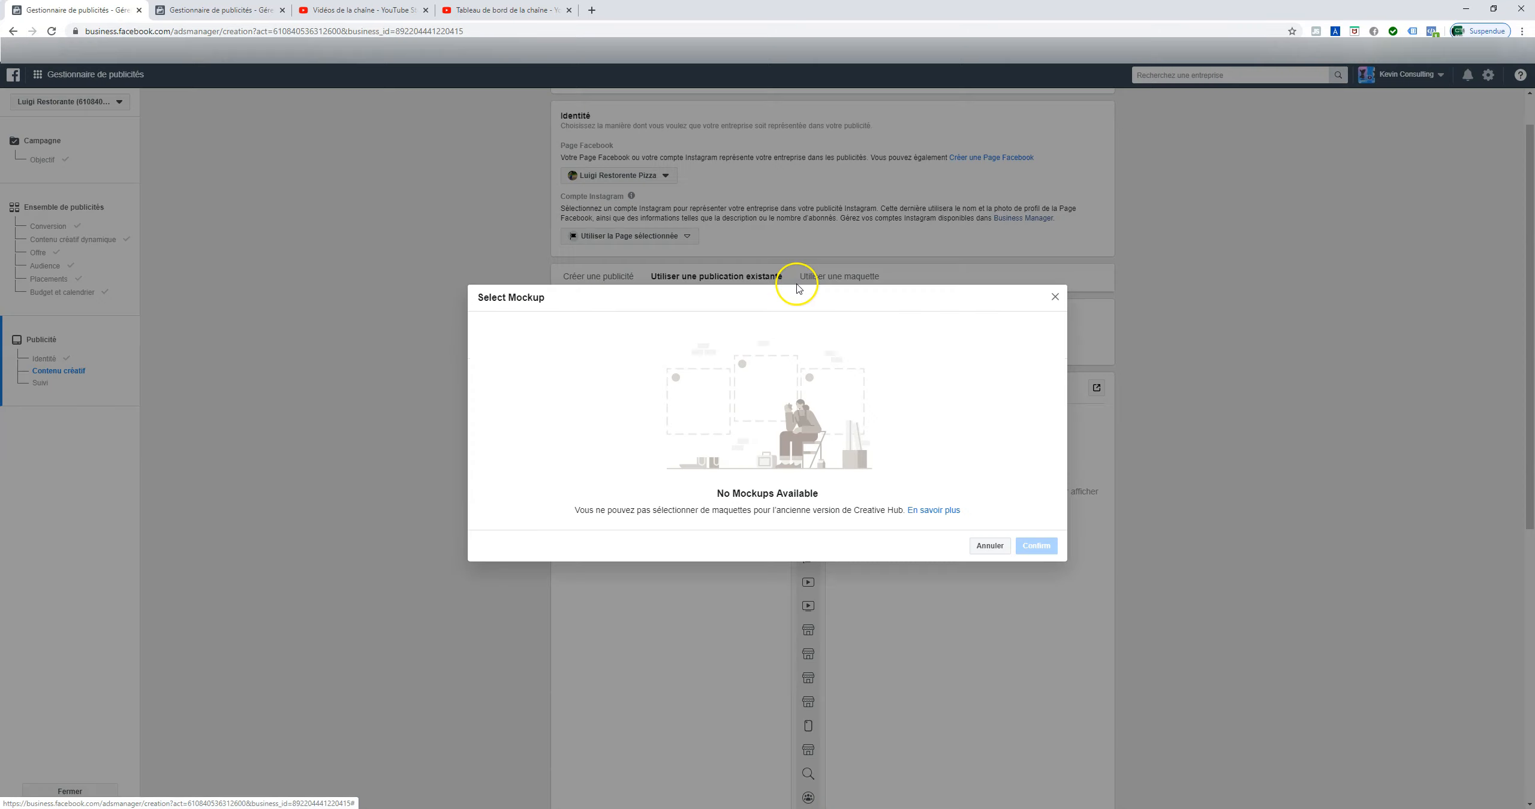
click(1055, 298)
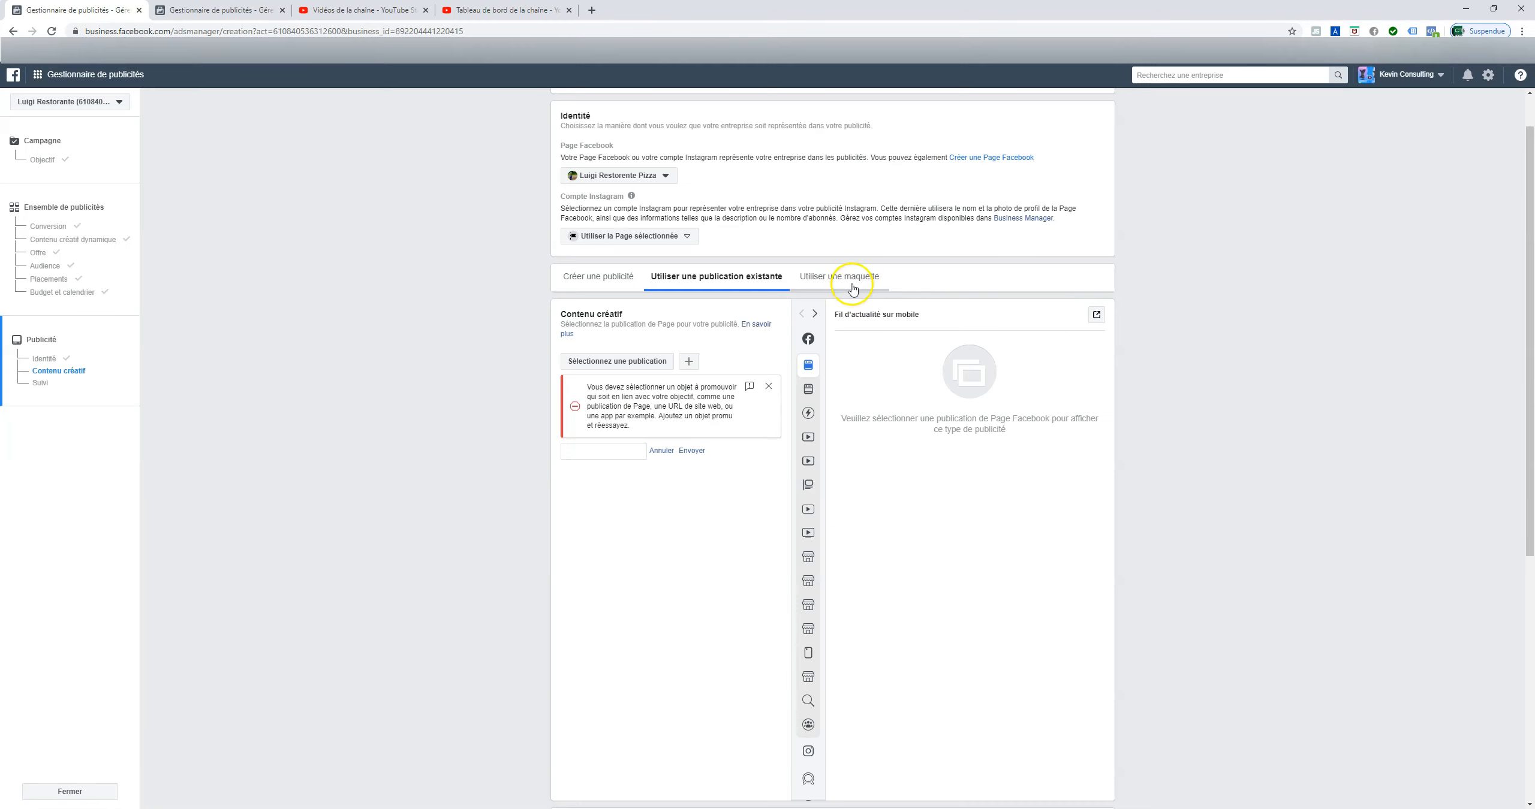
click(607, 280)
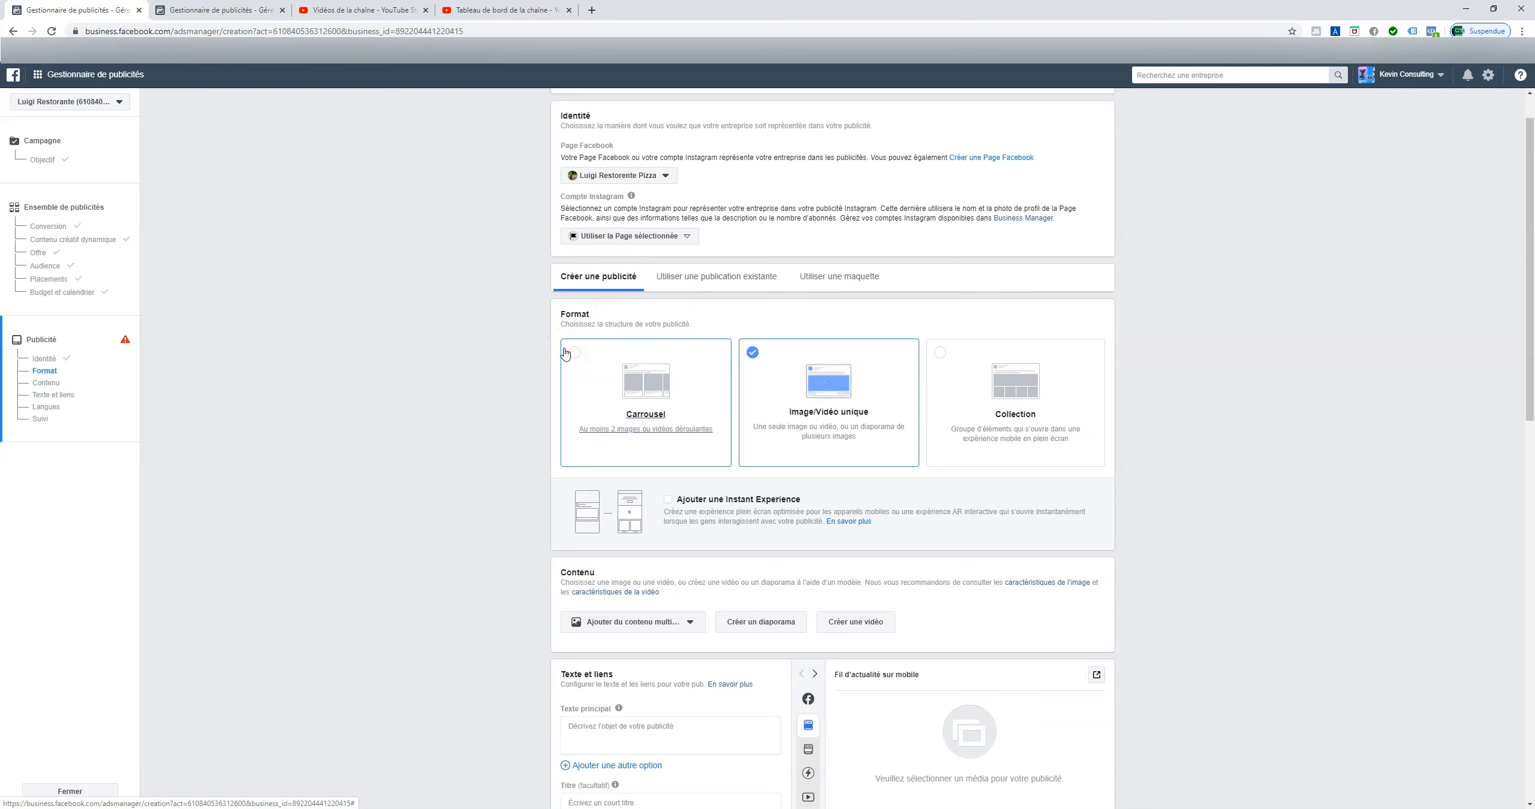
Step: Choose the Carrousel format and look through the settings of carousel cards 2 and 3
click(641, 399)
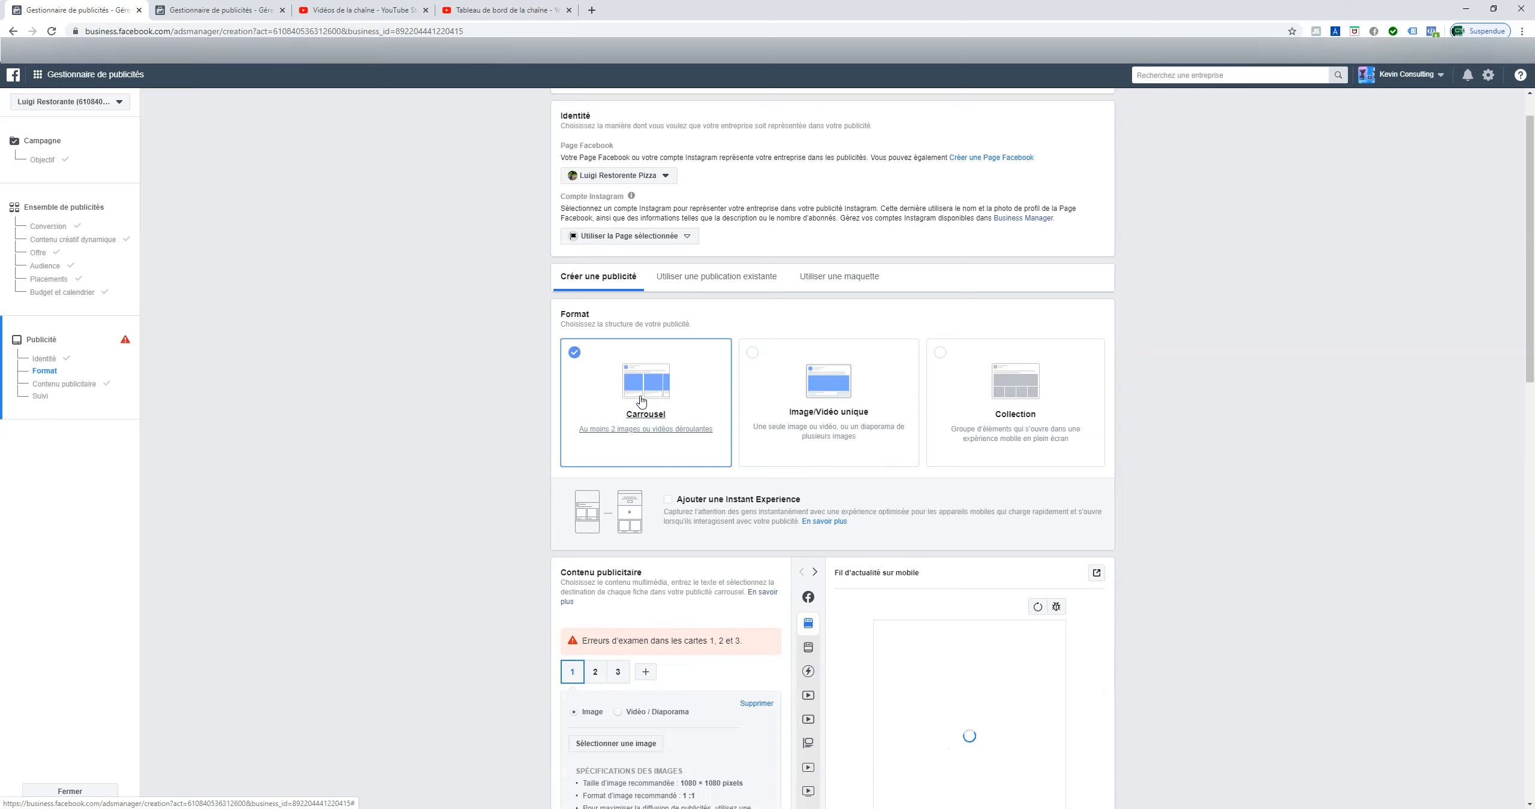
scroll(447, 451, down, 2)
scroll(484, 454, down, 3)
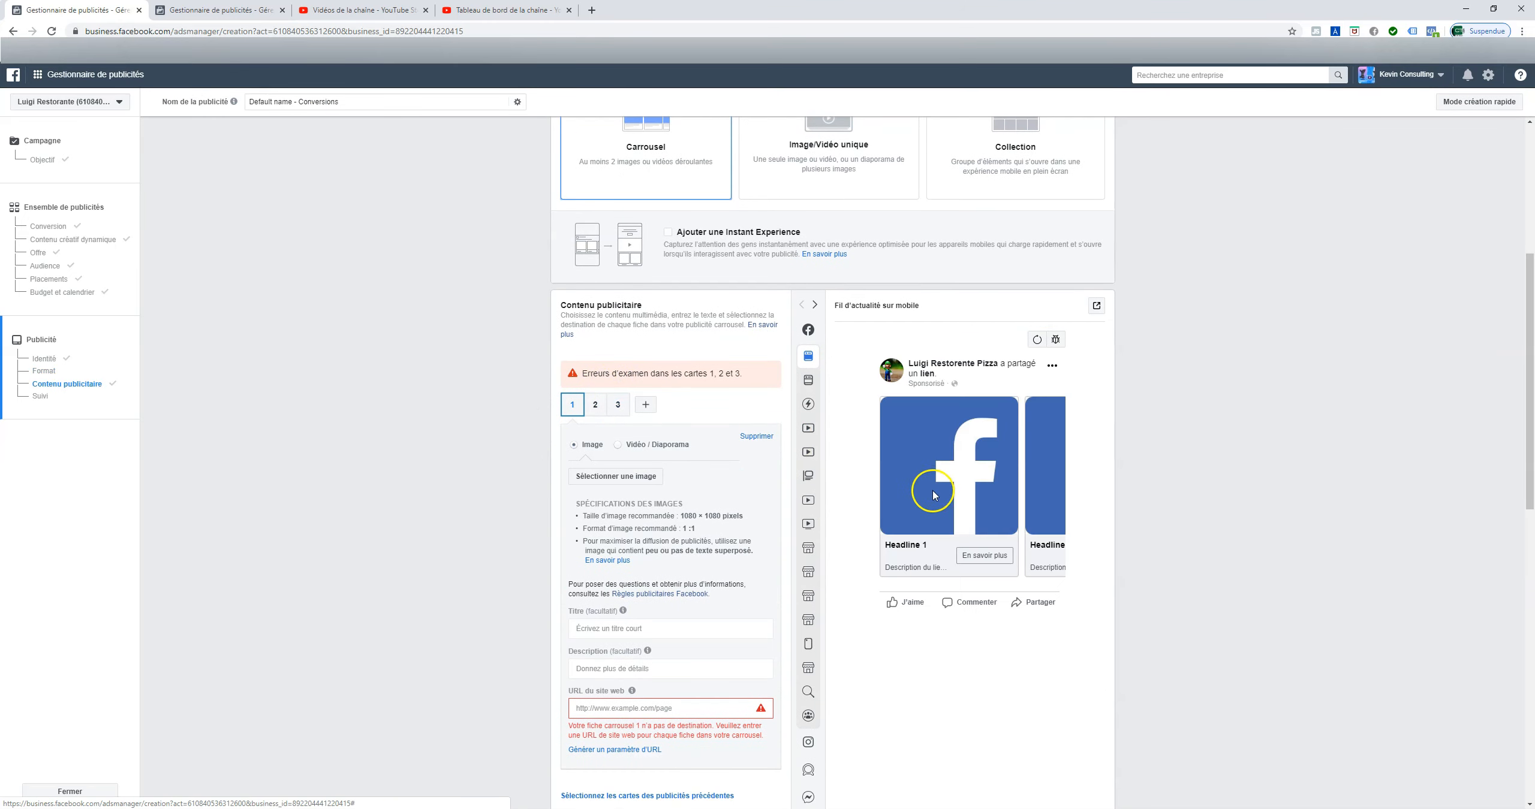
click(595, 405)
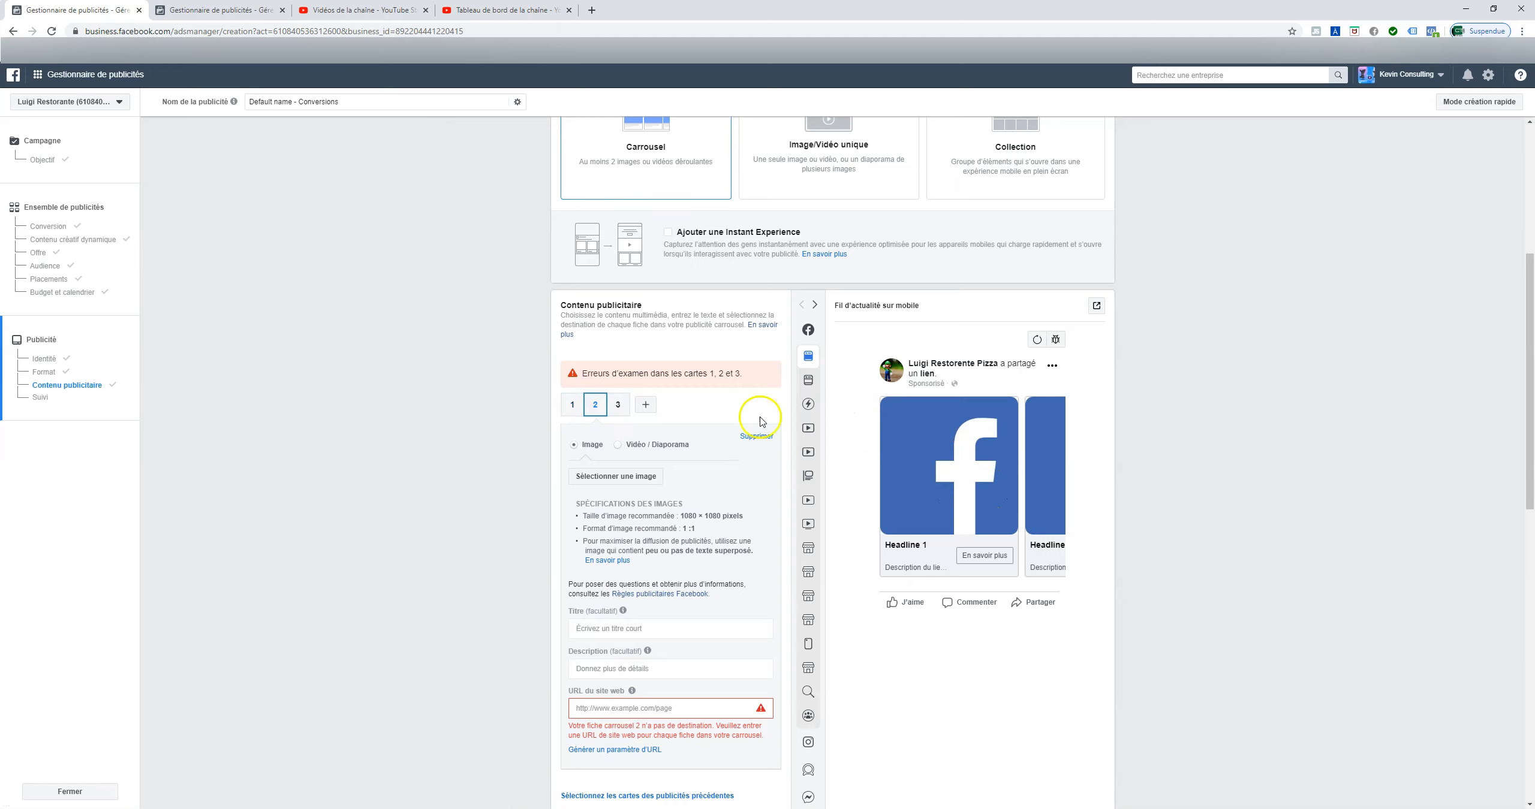
click(617, 404)
scroll(839, 447, up, 2)
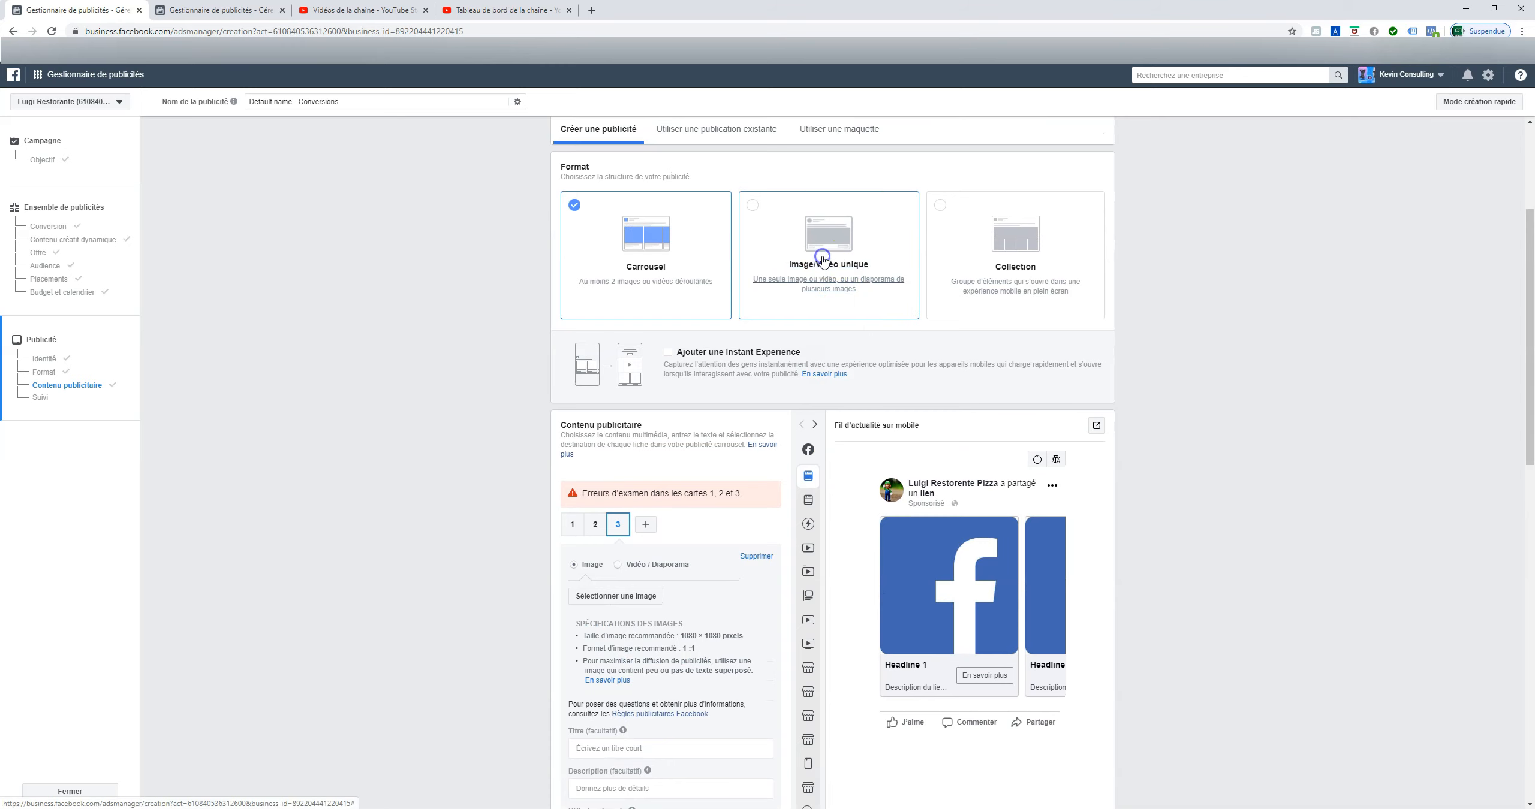
Step: Switch the format to Image/Vidéo unique and look over its content, text and link fields
click(827, 267)
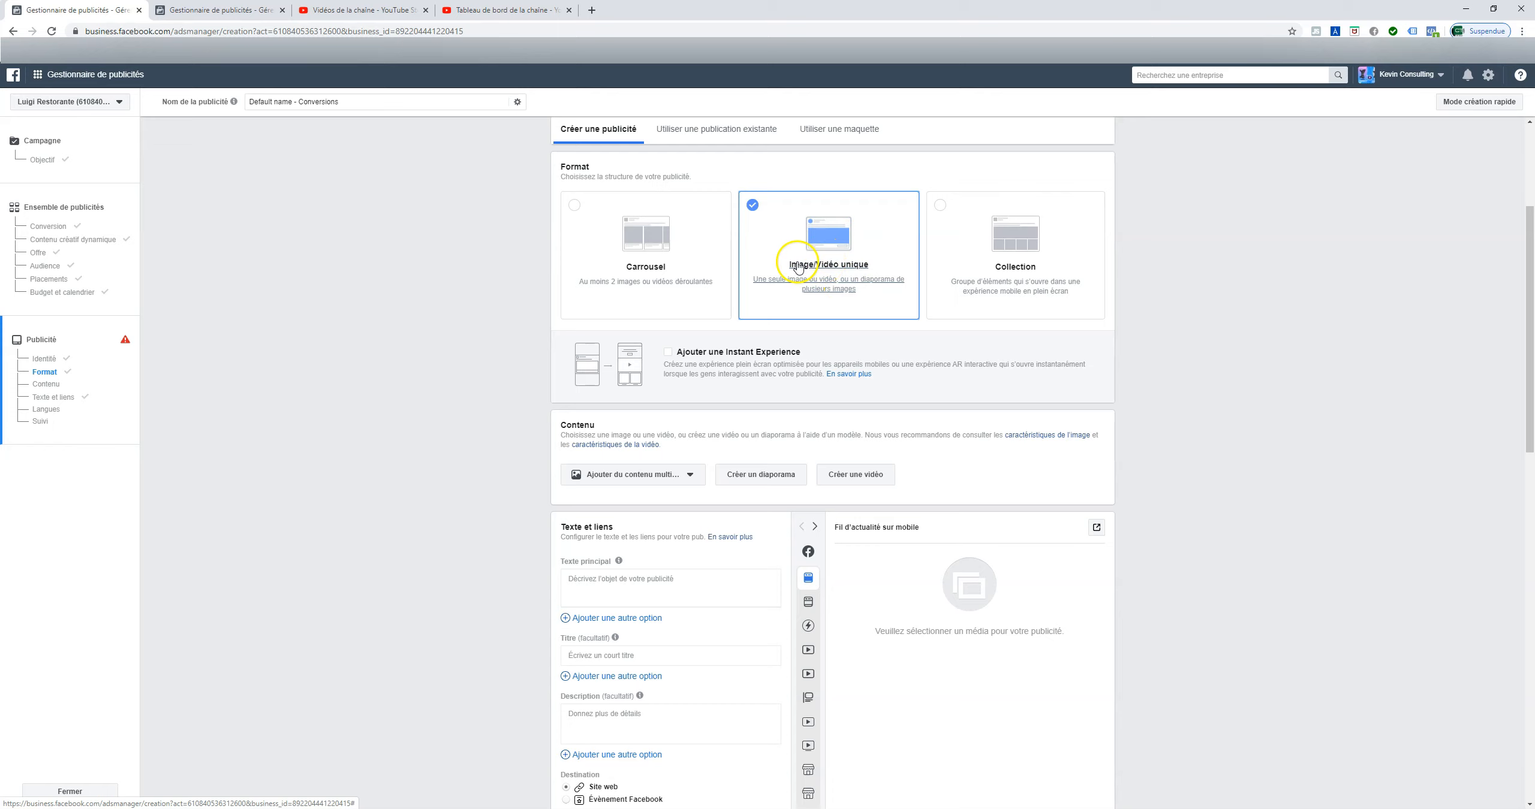
scroll(902, 522, down, 2)
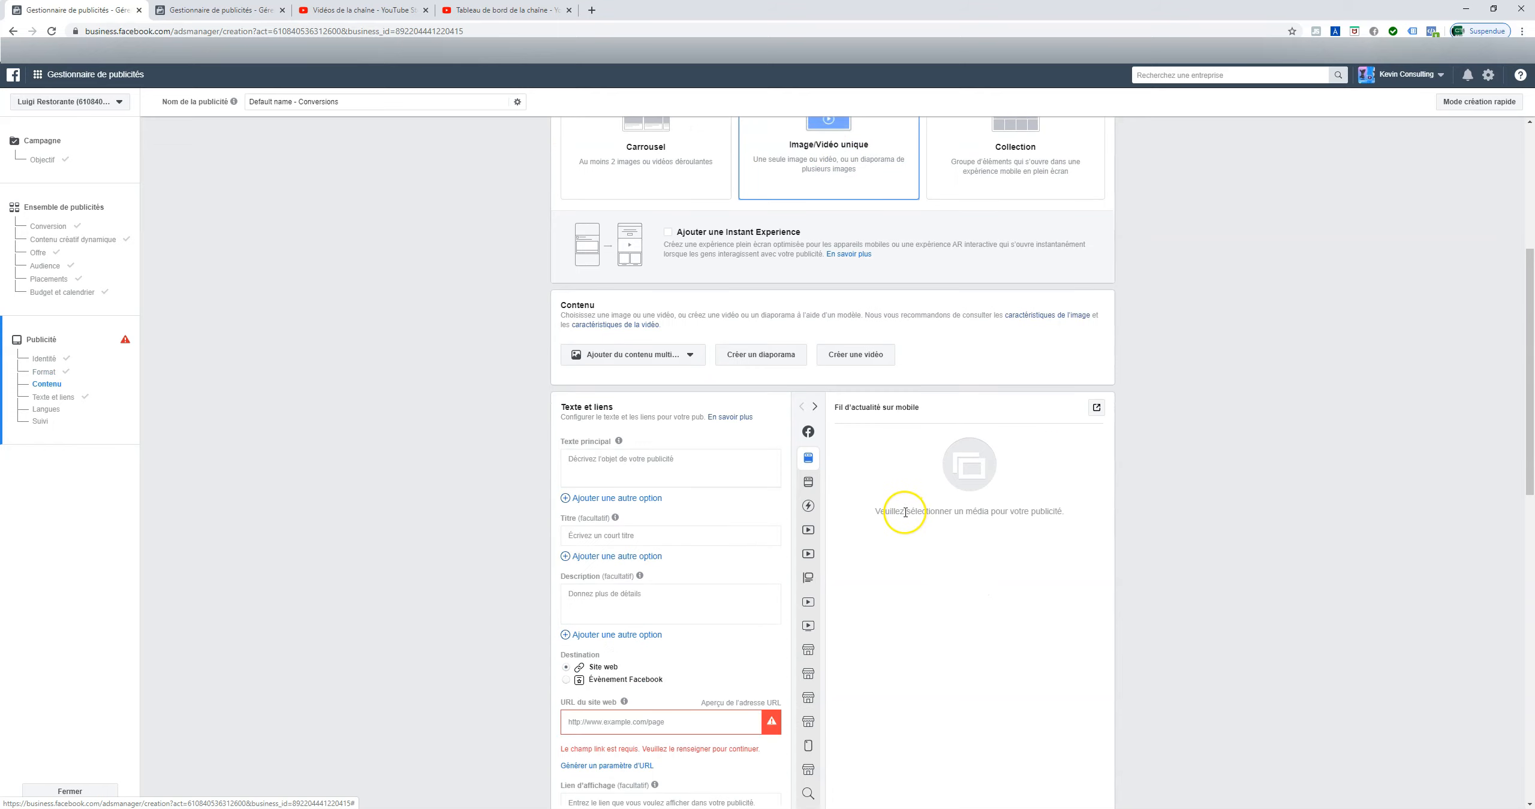
scroll(905, 513, up, 2)
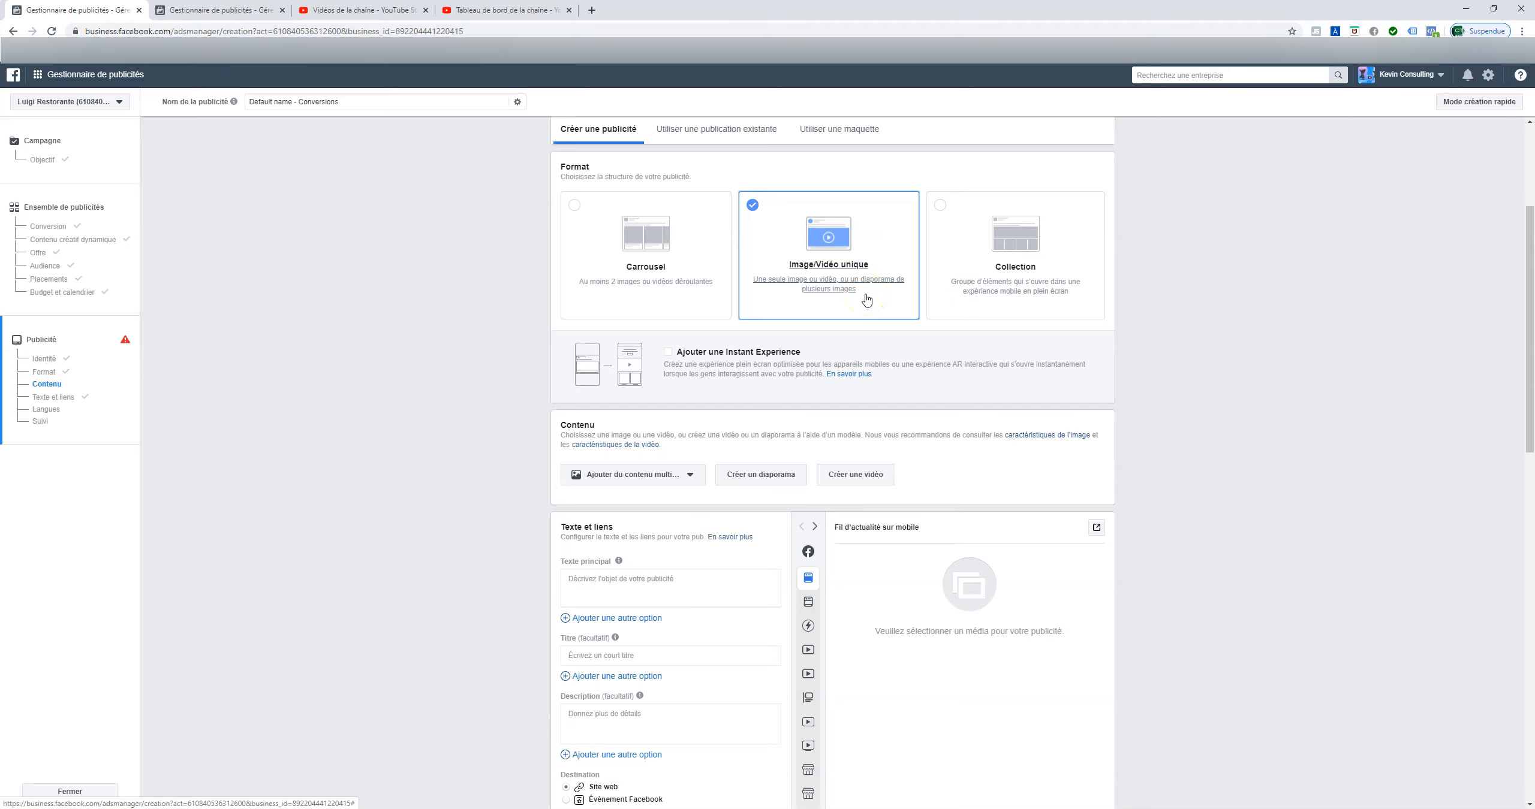
Step: Choose the Collection format and open its Lookbook Instant Experience template
click(1000, 267)
click(780, 542)
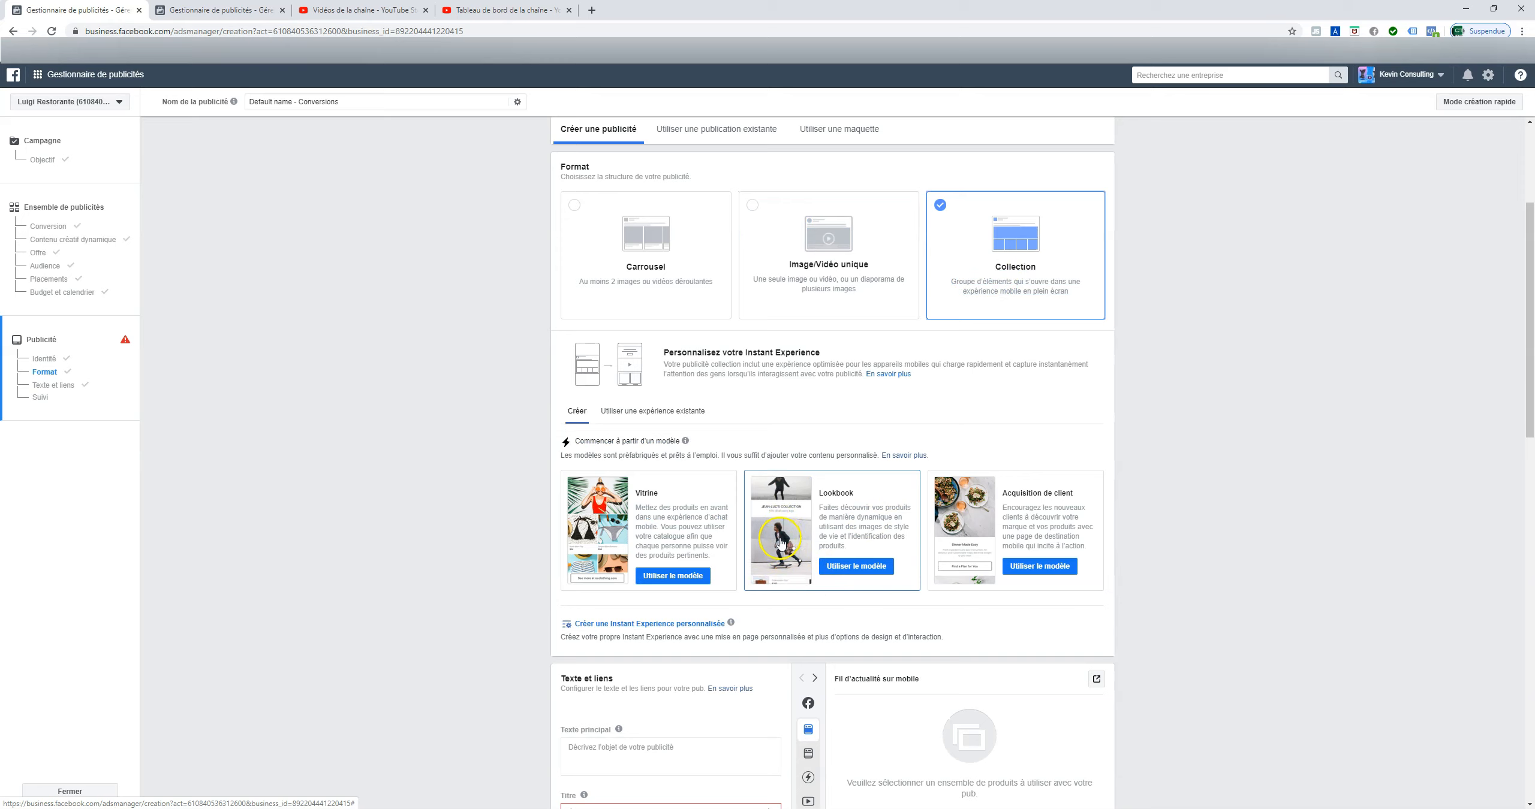
click(830, 566)
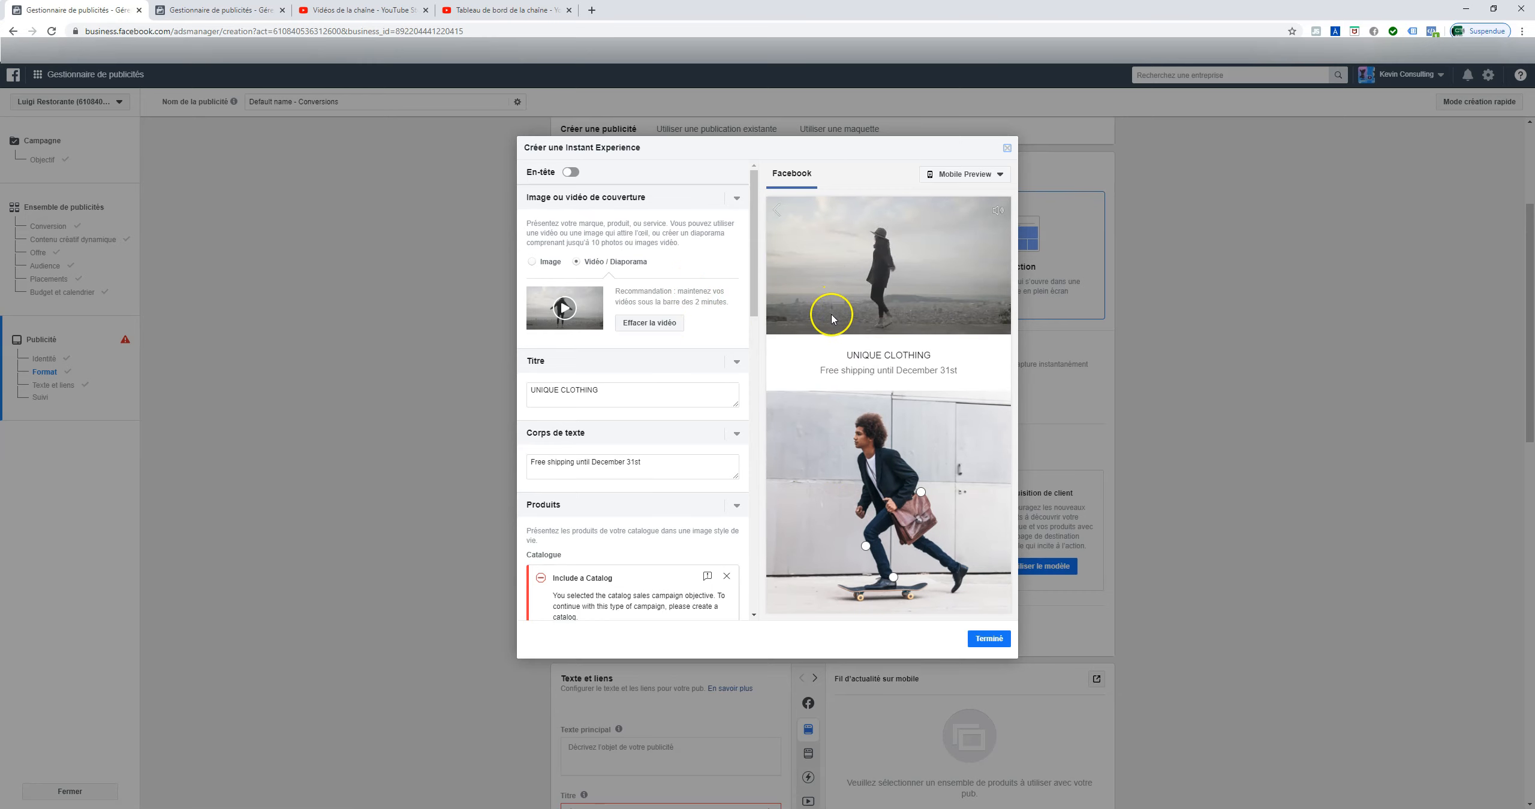
Step: Examine the Lookbook template's mobile preview, from the cover through the product images to the website link
scroll(832, 318, down, 10)
scroll(863, 358, down, 5)
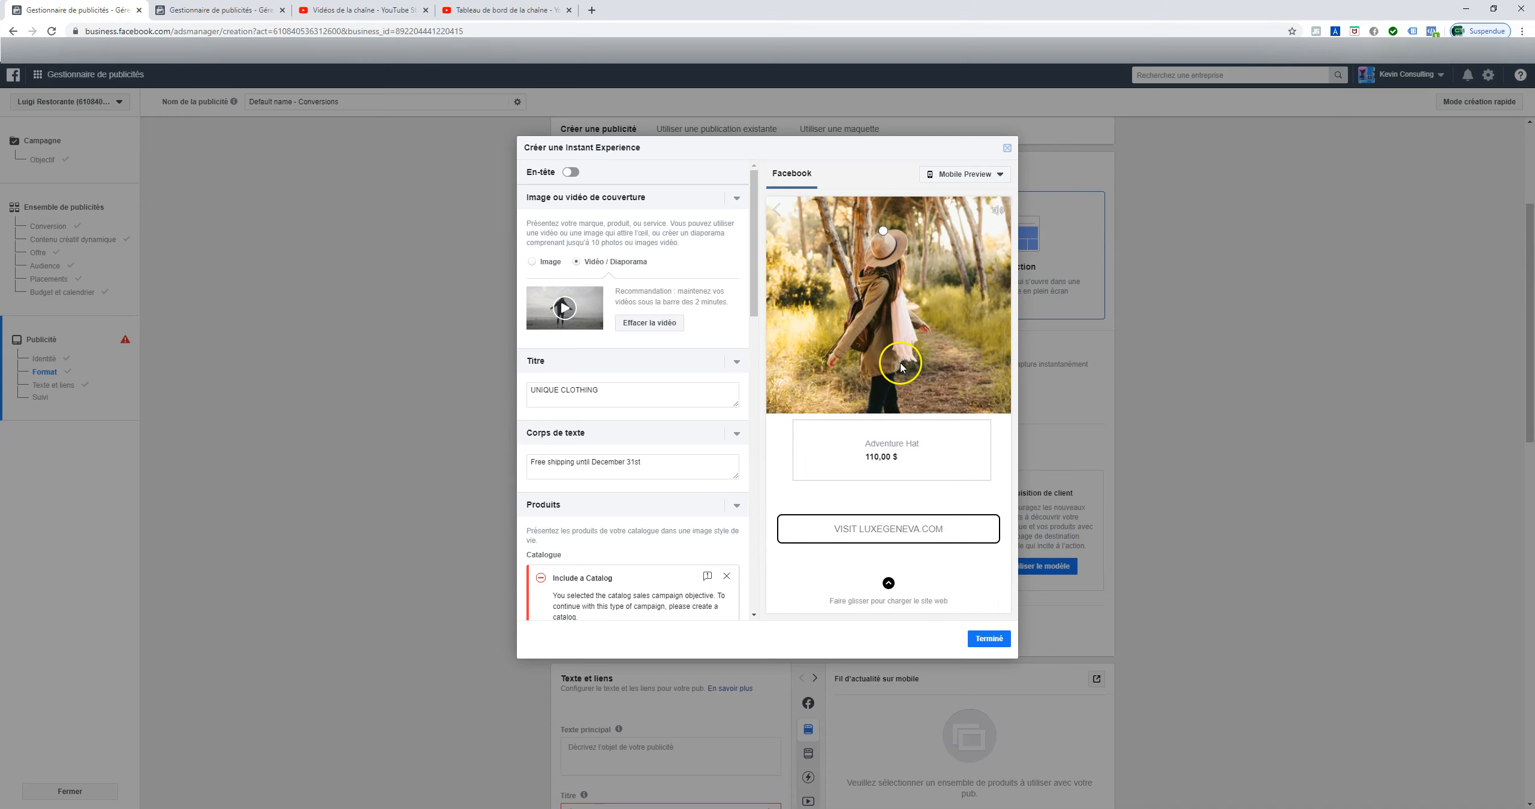
scroll(875, 377, up, 15)
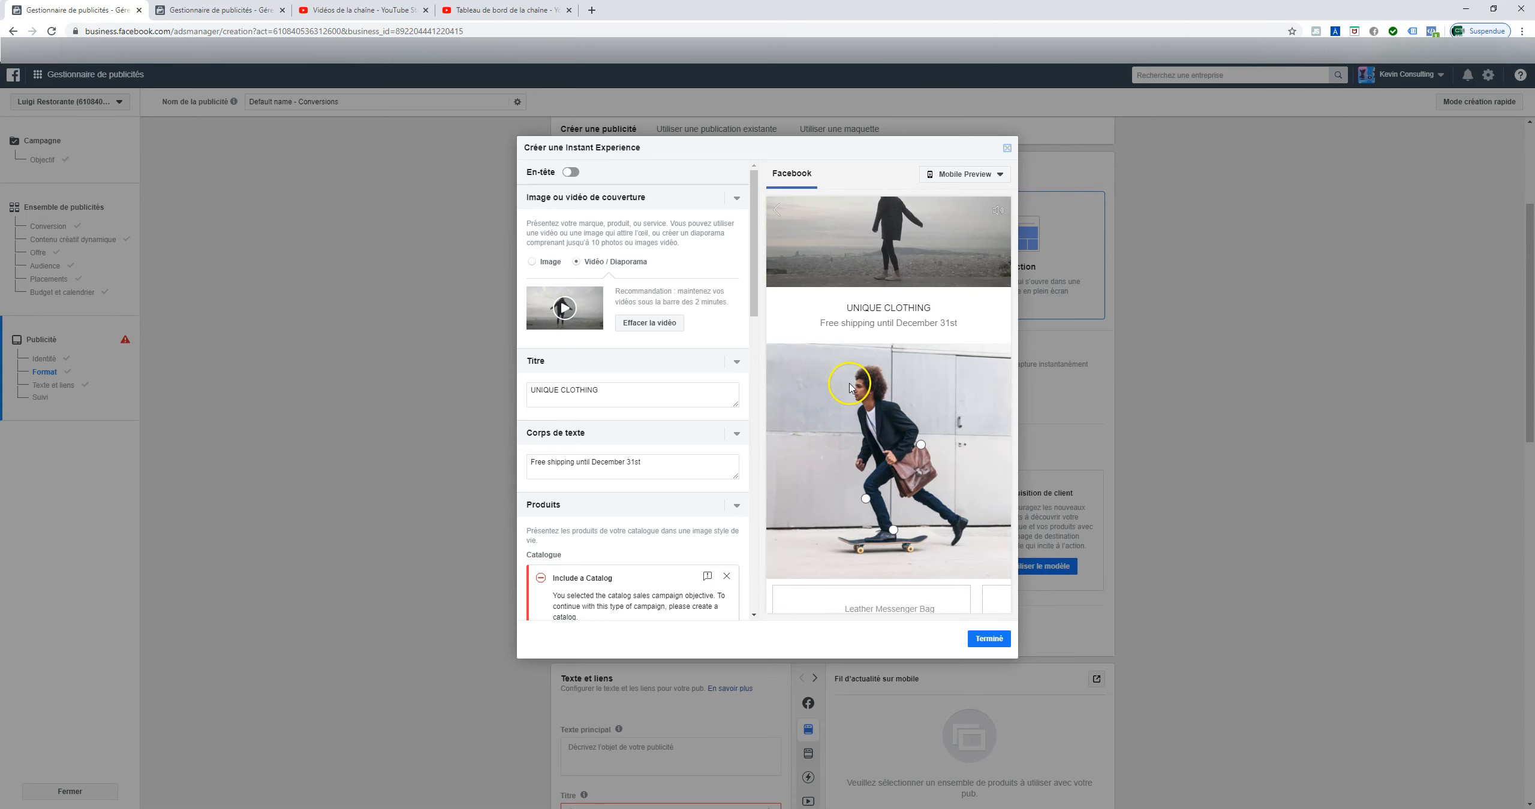
scroll(851, 387, up, 1)
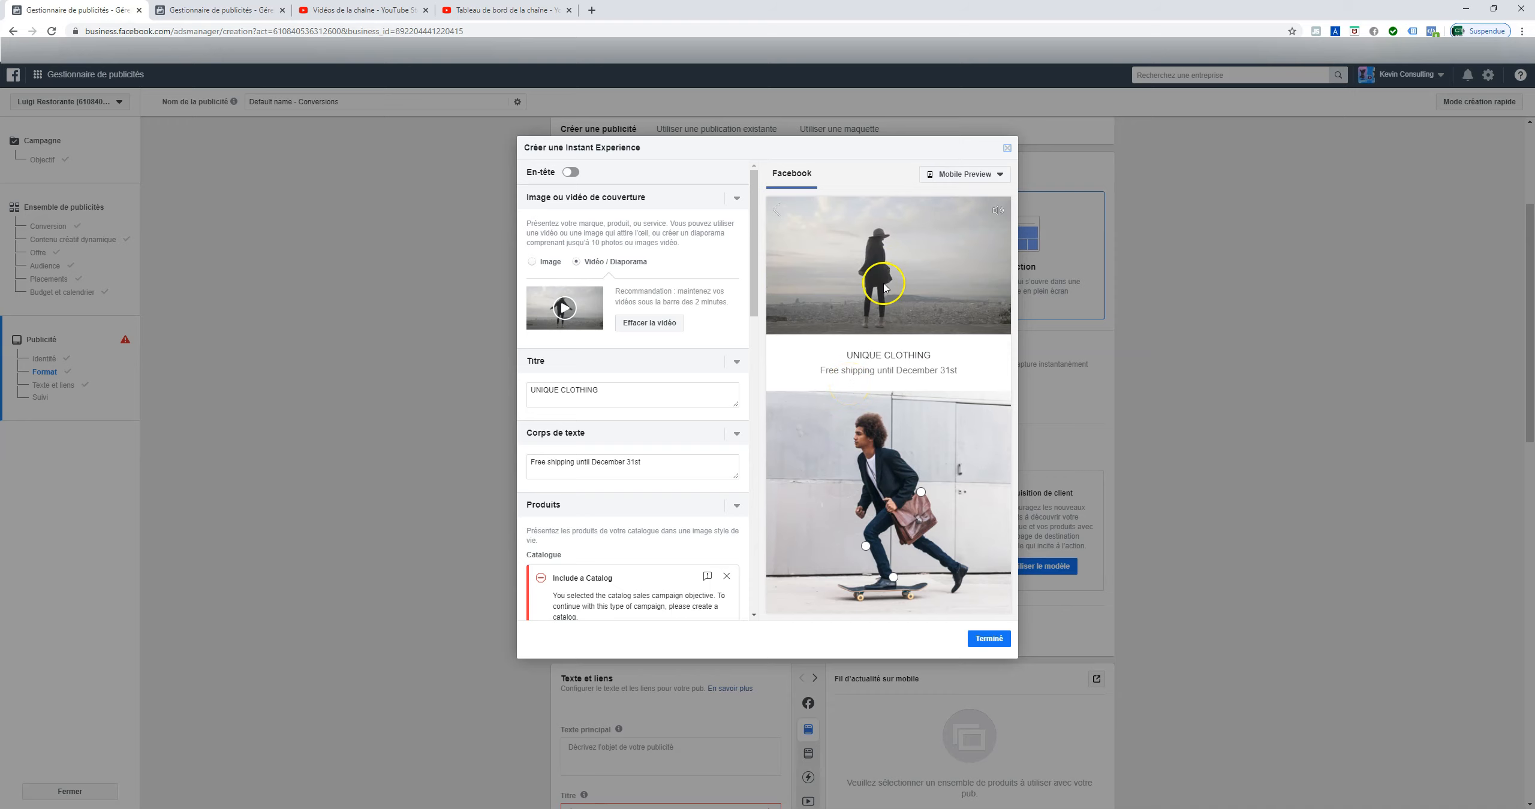
scroll(894, 240, down, 3)
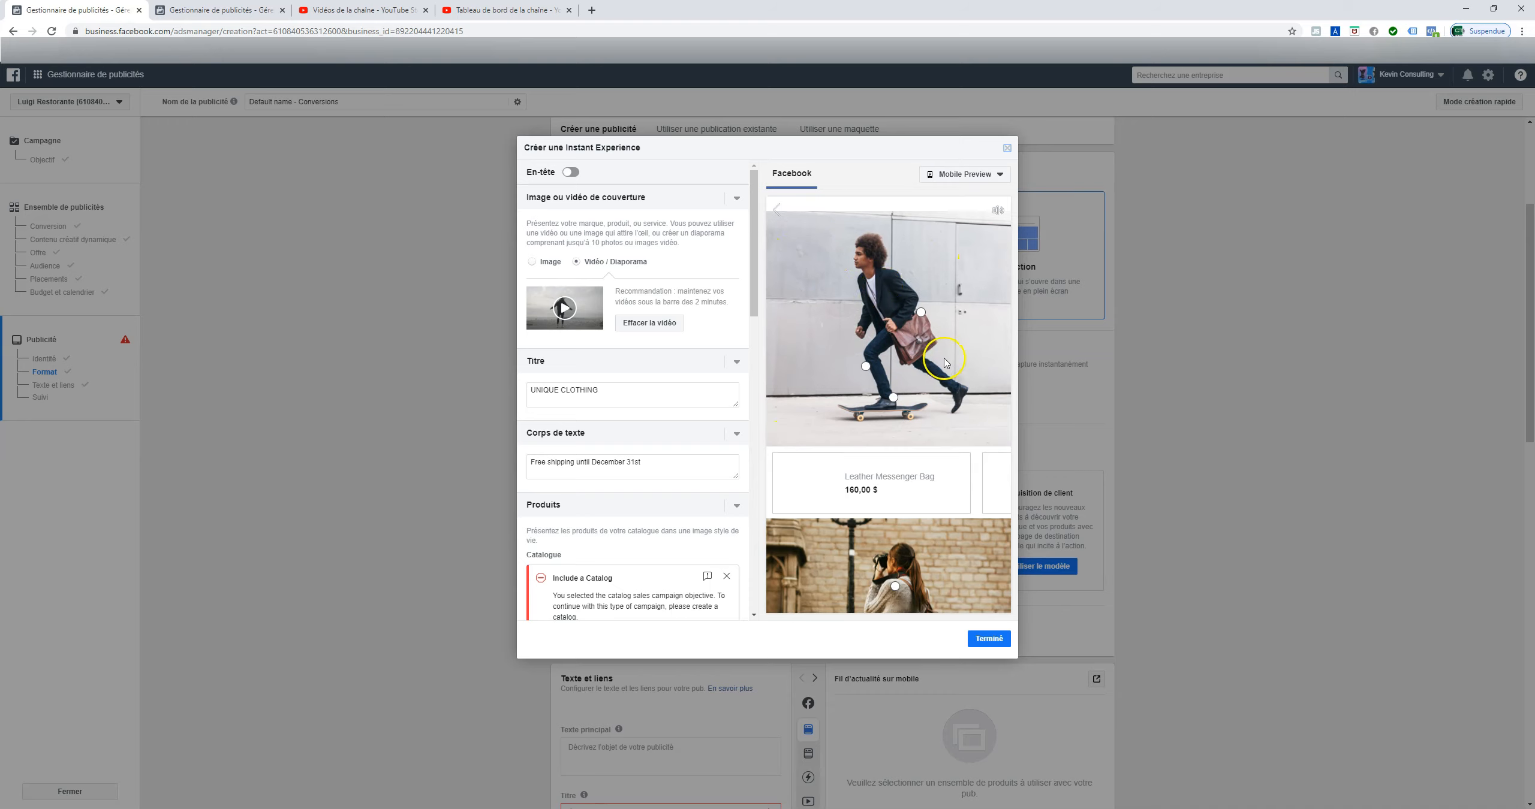
scroll(923, 252, down, 3)
scroll(900, 282, down, 2)
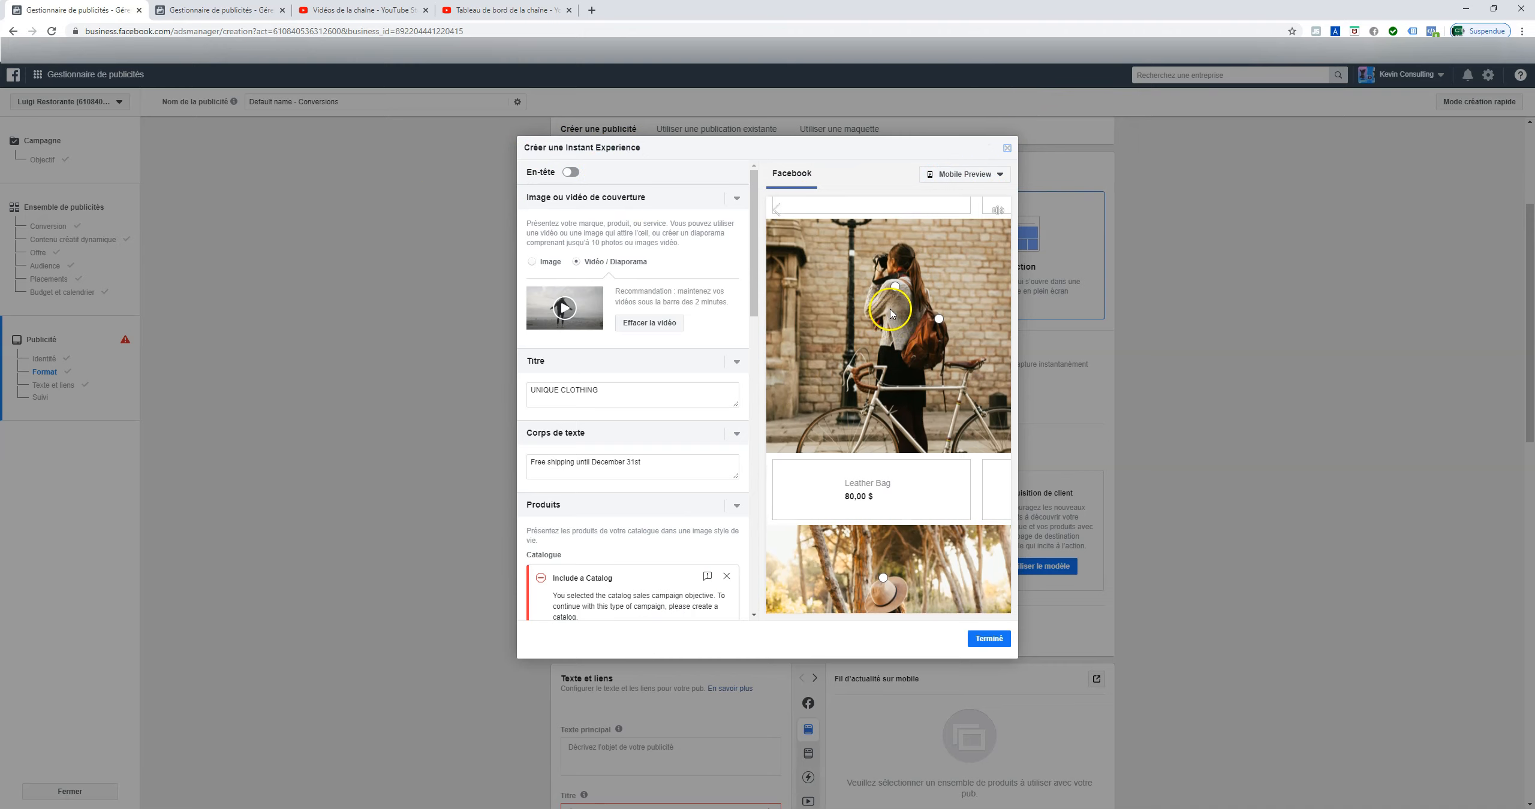
Step: Close the Lookbook template without using it and set the ad format to Image/Vidéo unique
click(1005, 149)
click(1008, 247)
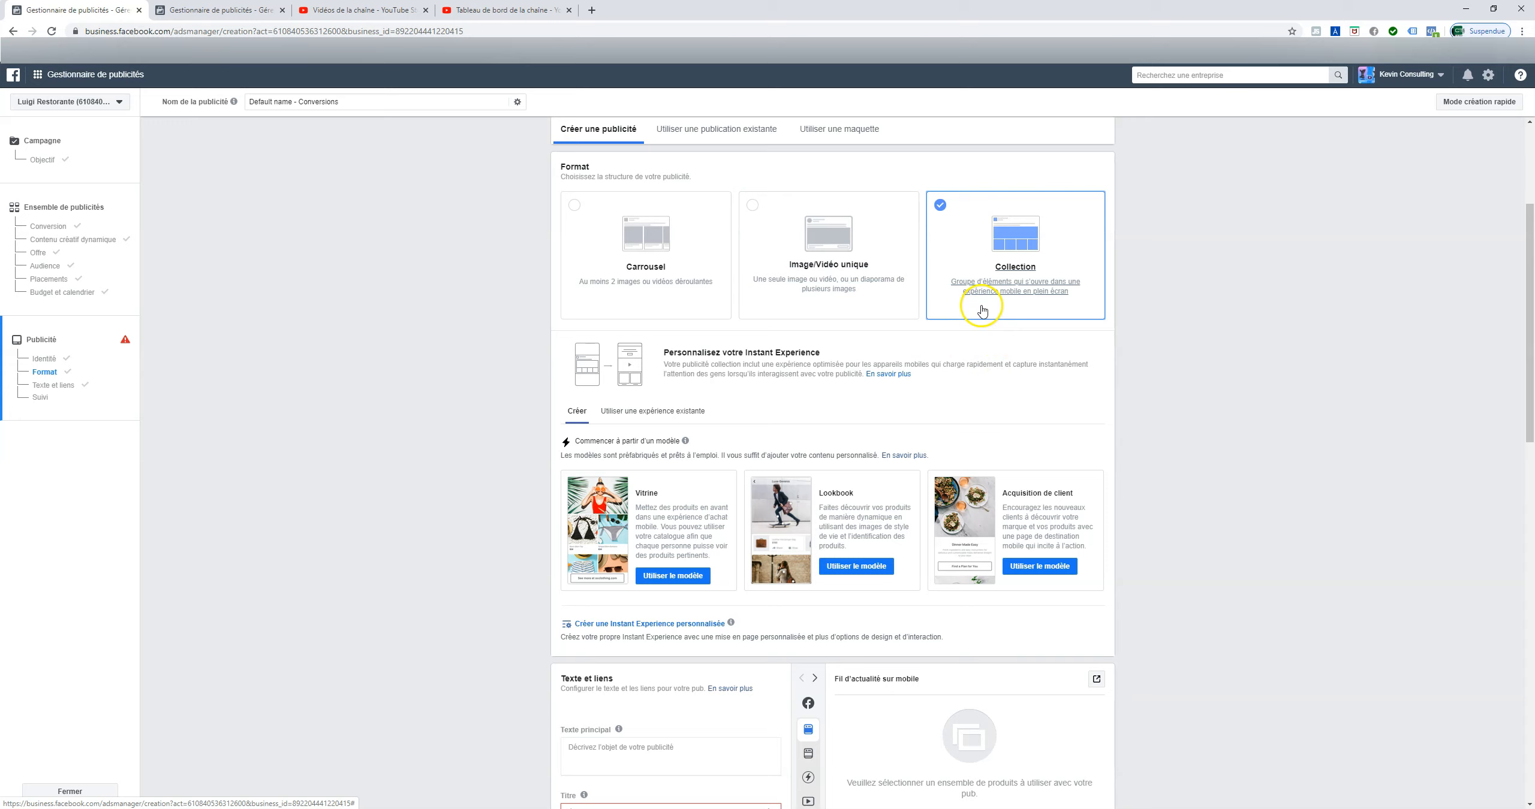
click(831, 254)
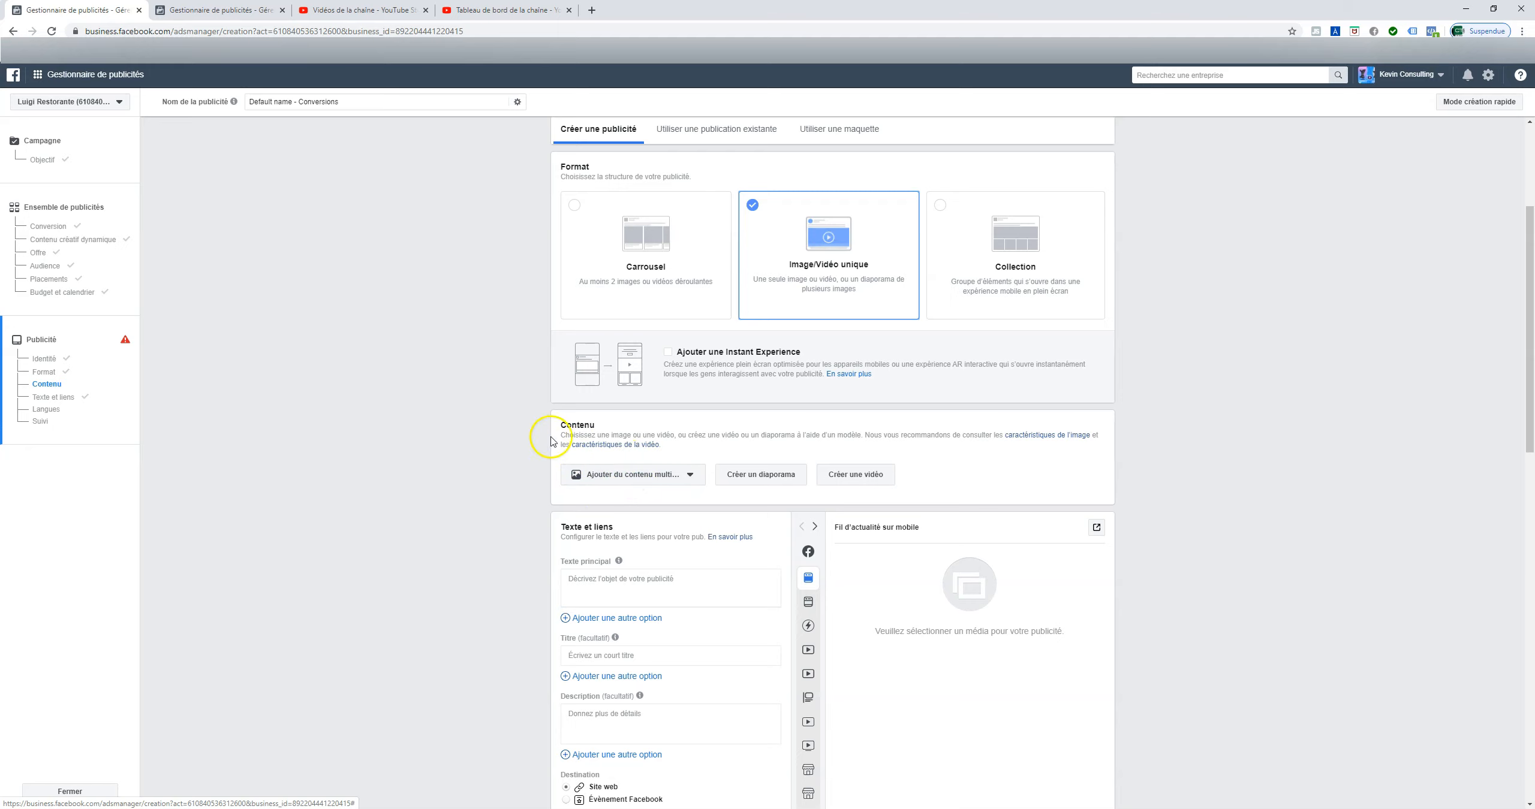
Step: Look over the primary text, title, description and website URL fields, and view the available call-to-action choices without changing En savoir plus
scroll(638, 438, down, 4)
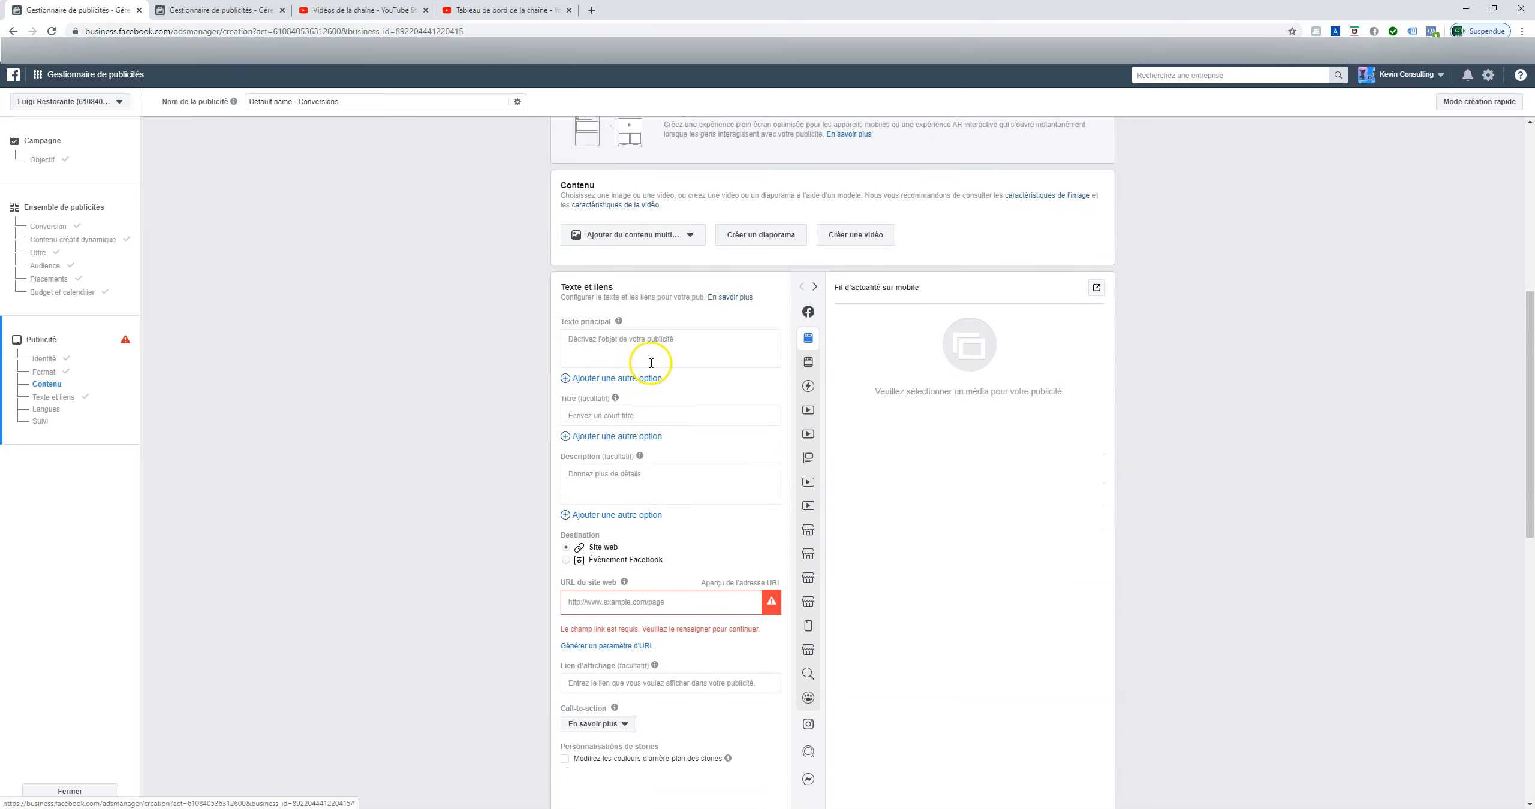
click(617, 346)
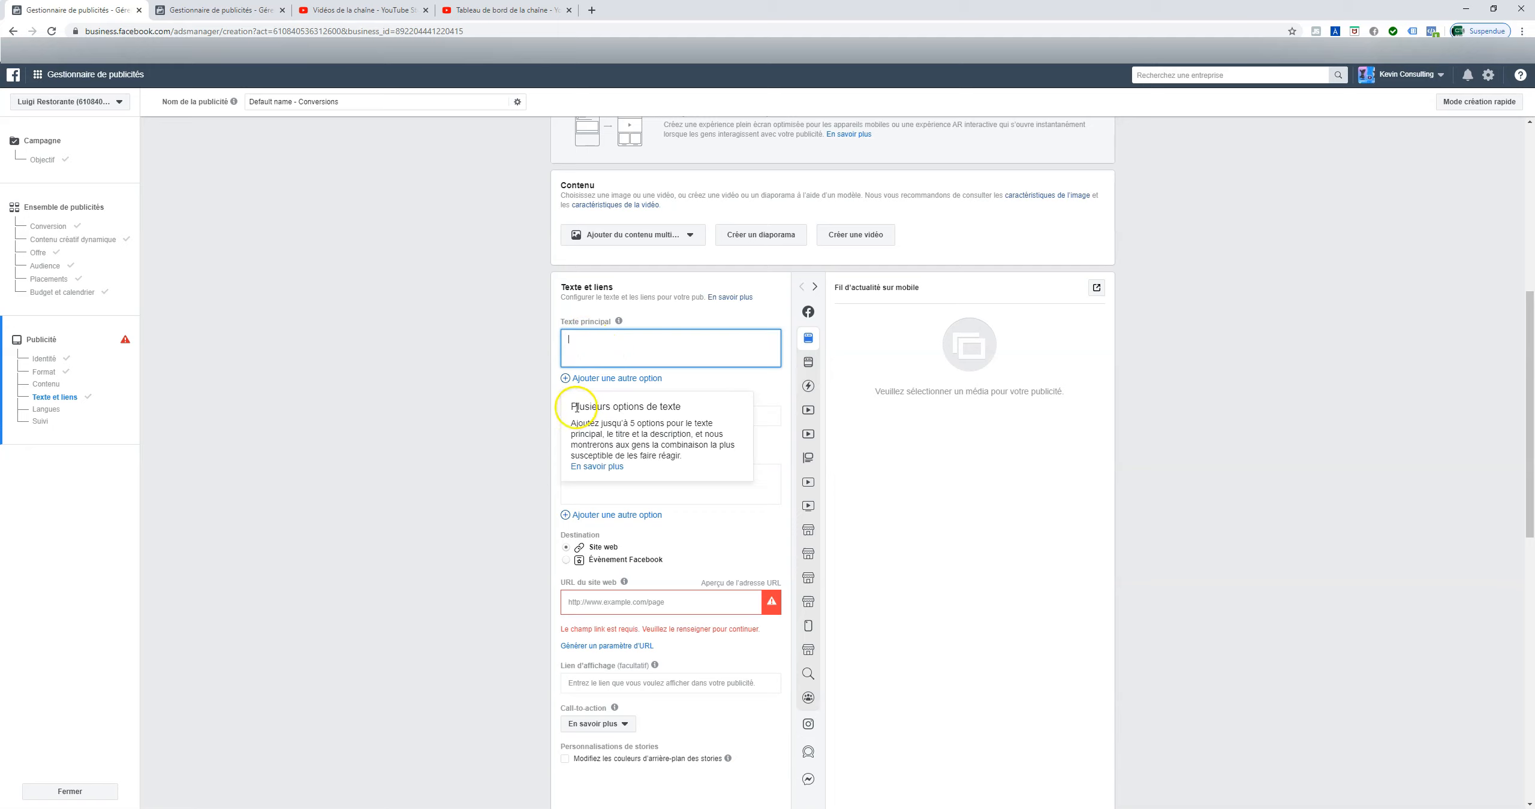
scroll(450, 346, down, 1)
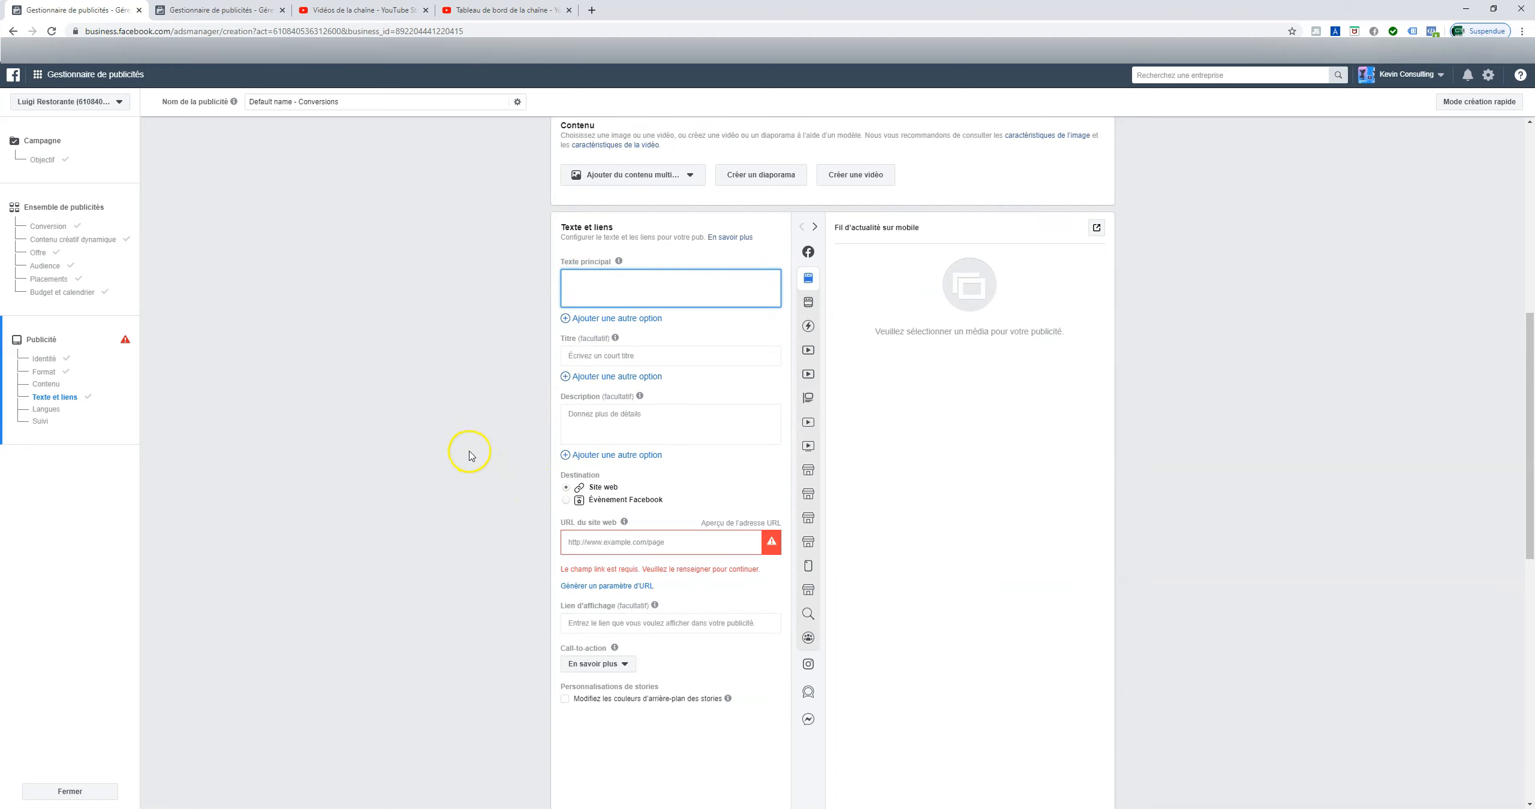
scroll(575, 491, down, 3)
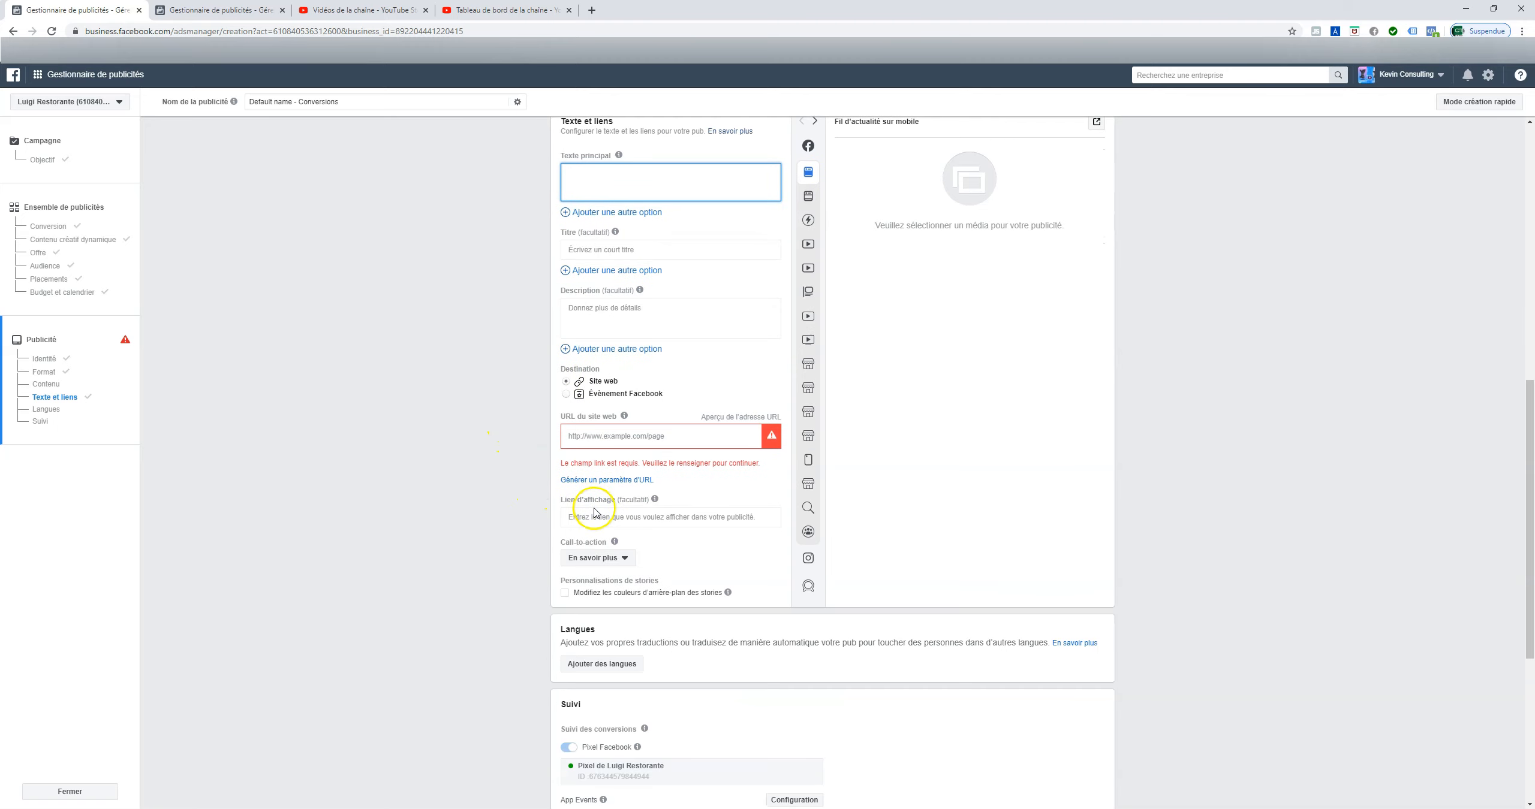
click(584, 486)
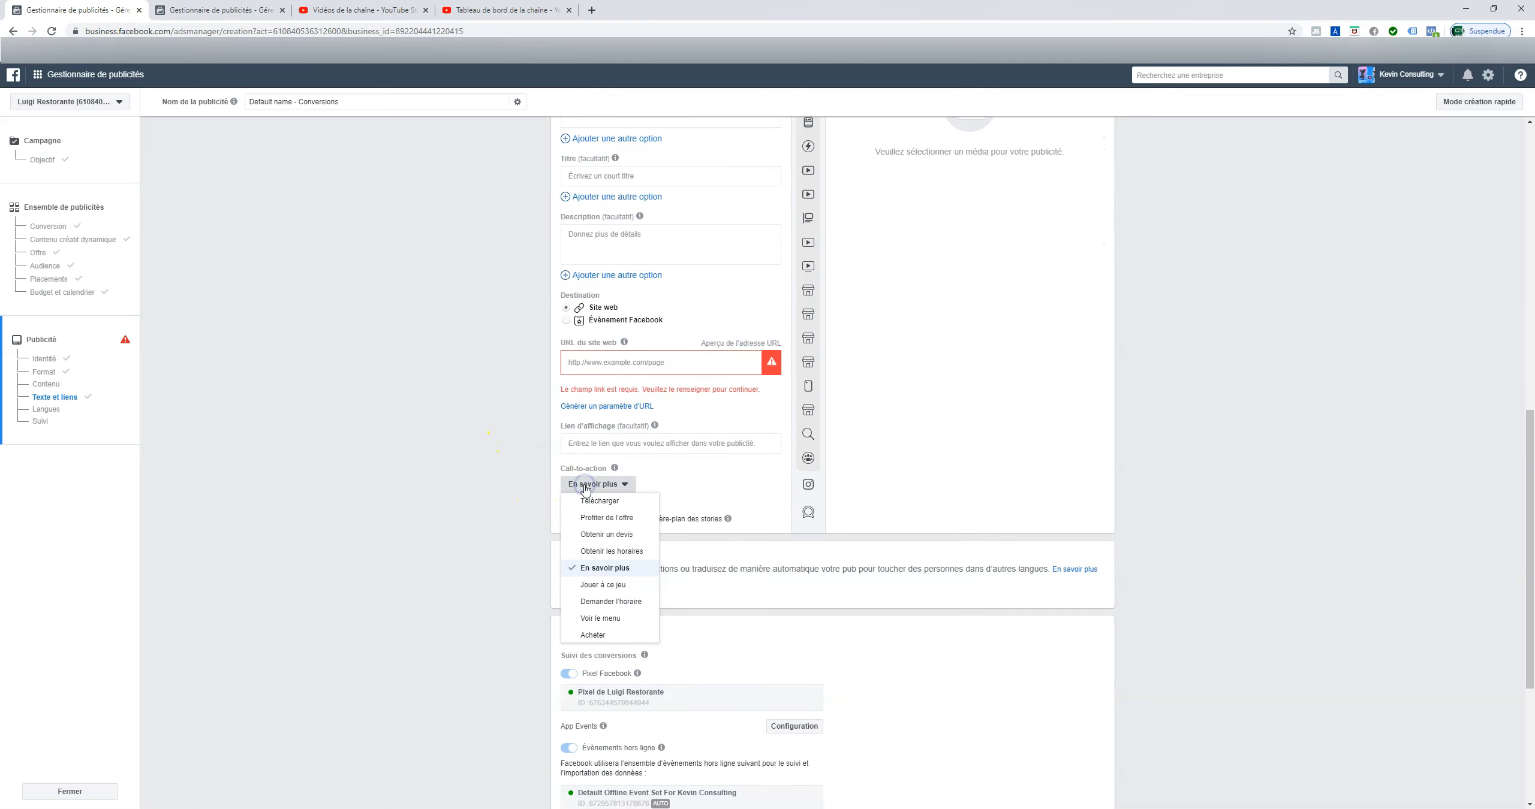
click(523, 485)
mouse_move(606, 470)
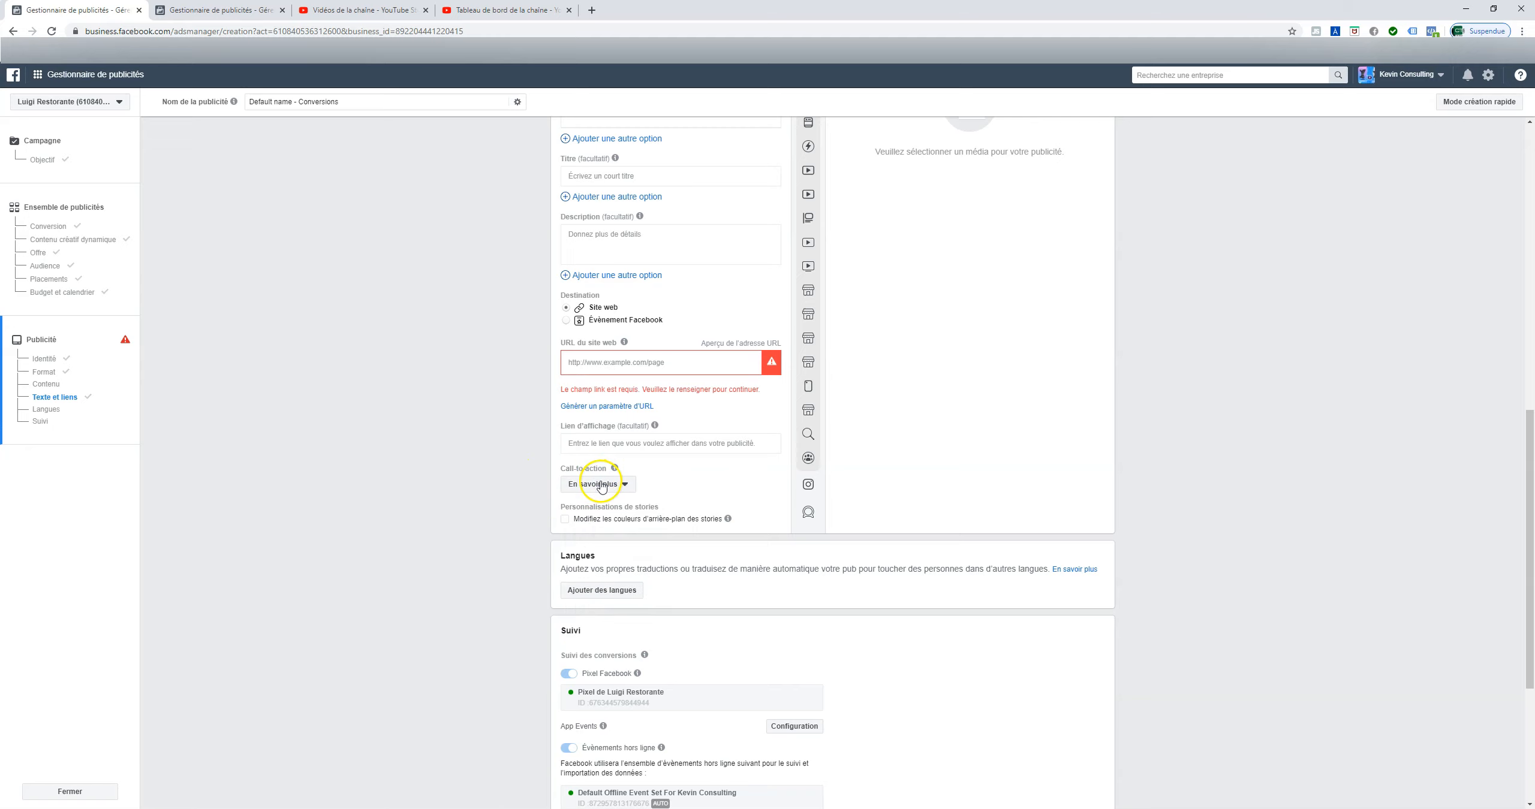
Step: Examine the Langues and Suivi sections, including the Facebook pixel and offline event tracking settings
scroll(485, 390, down, 4)
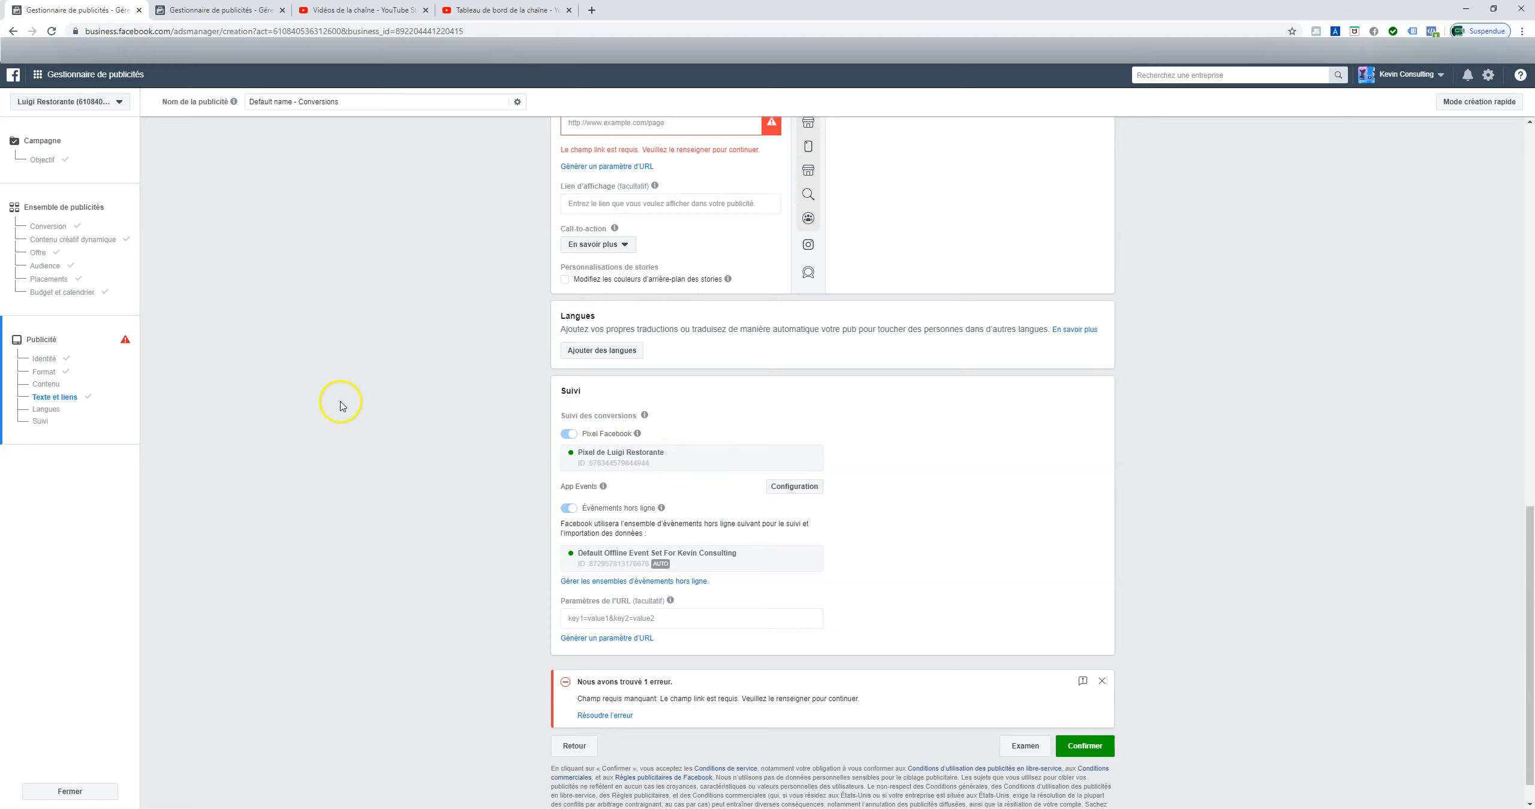
scroll(340, 406, up, 2)
scroll(651, 240, down, 2)
scroll(387, 168, up, 5)
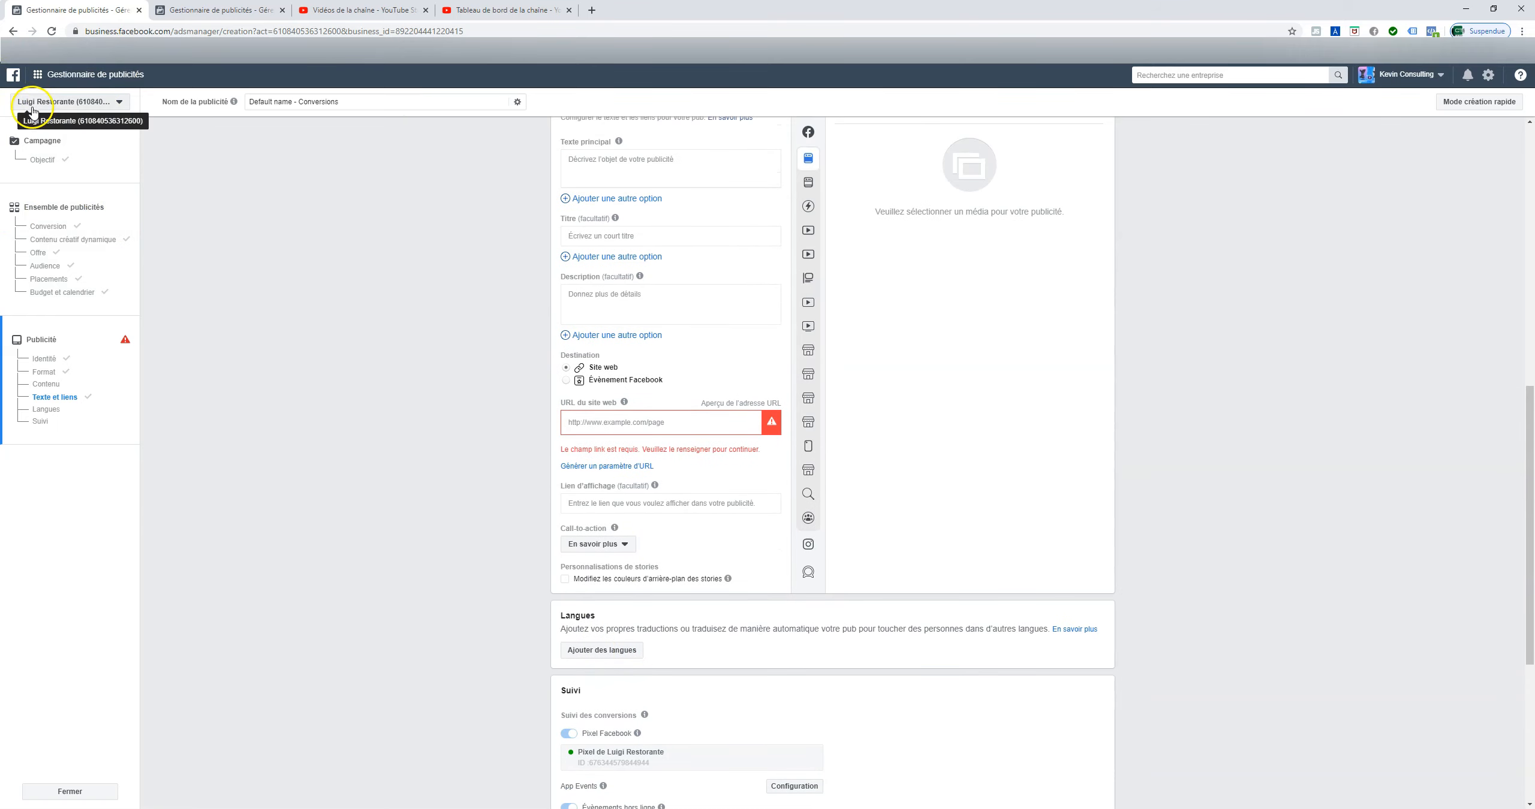
mouse_move(597, 190)
scroll(666, 403, down, 5)
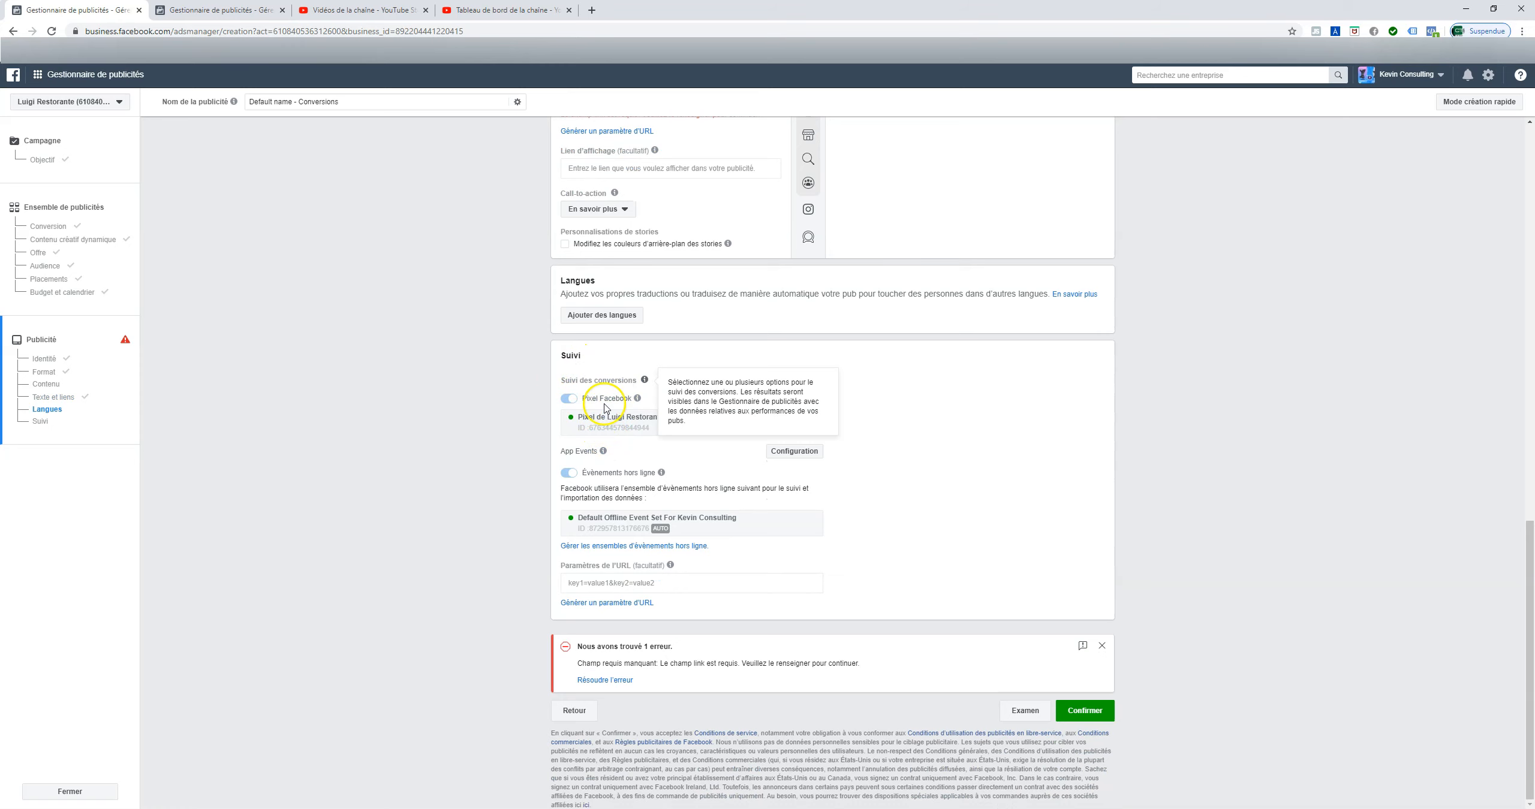
Step: Review the whole ad form from the Identité section down to the final confirmation area
scroll(486, 359, up, 15)
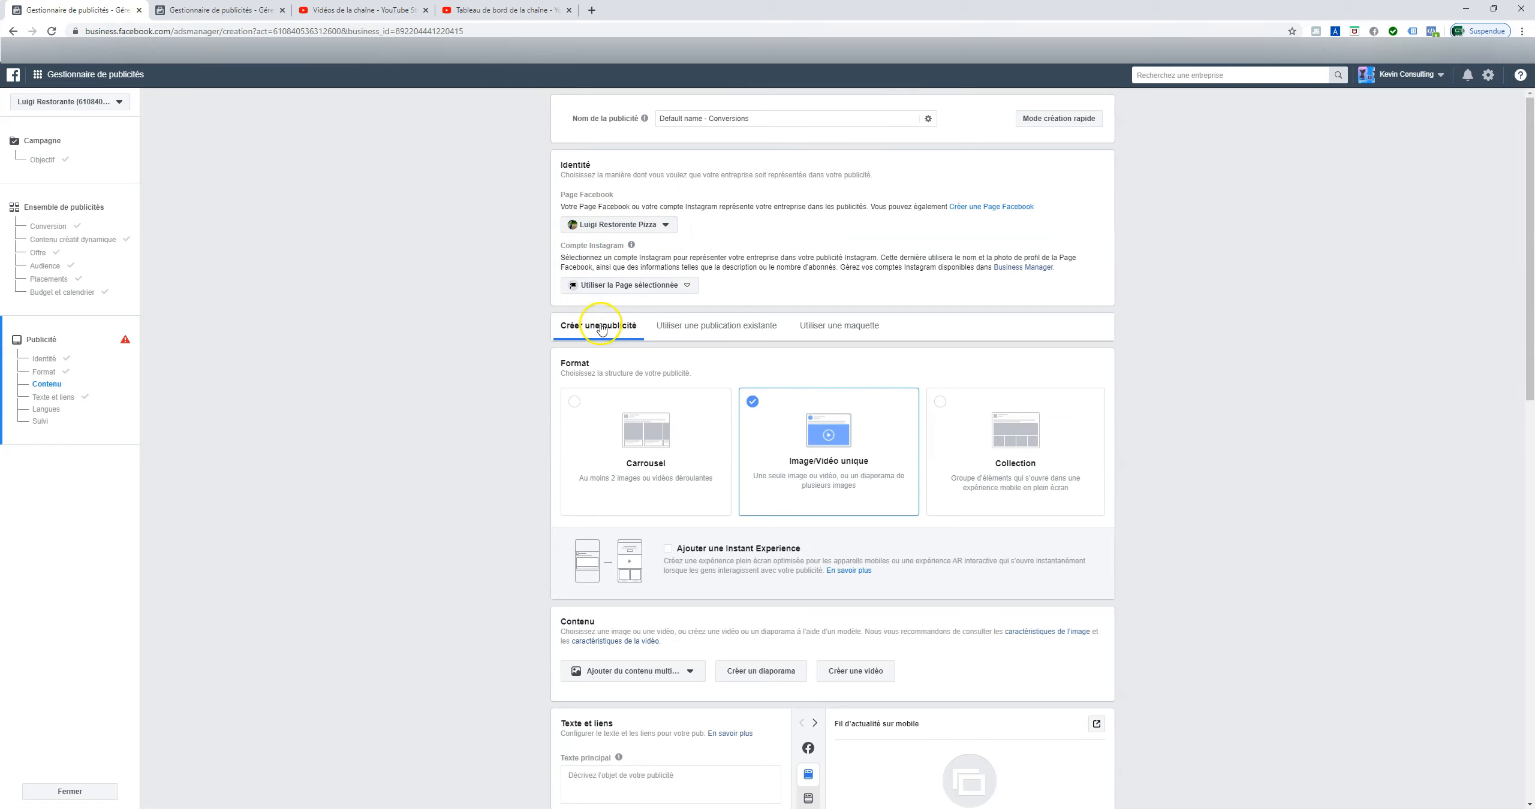
scroll(602, 329, down, 2)
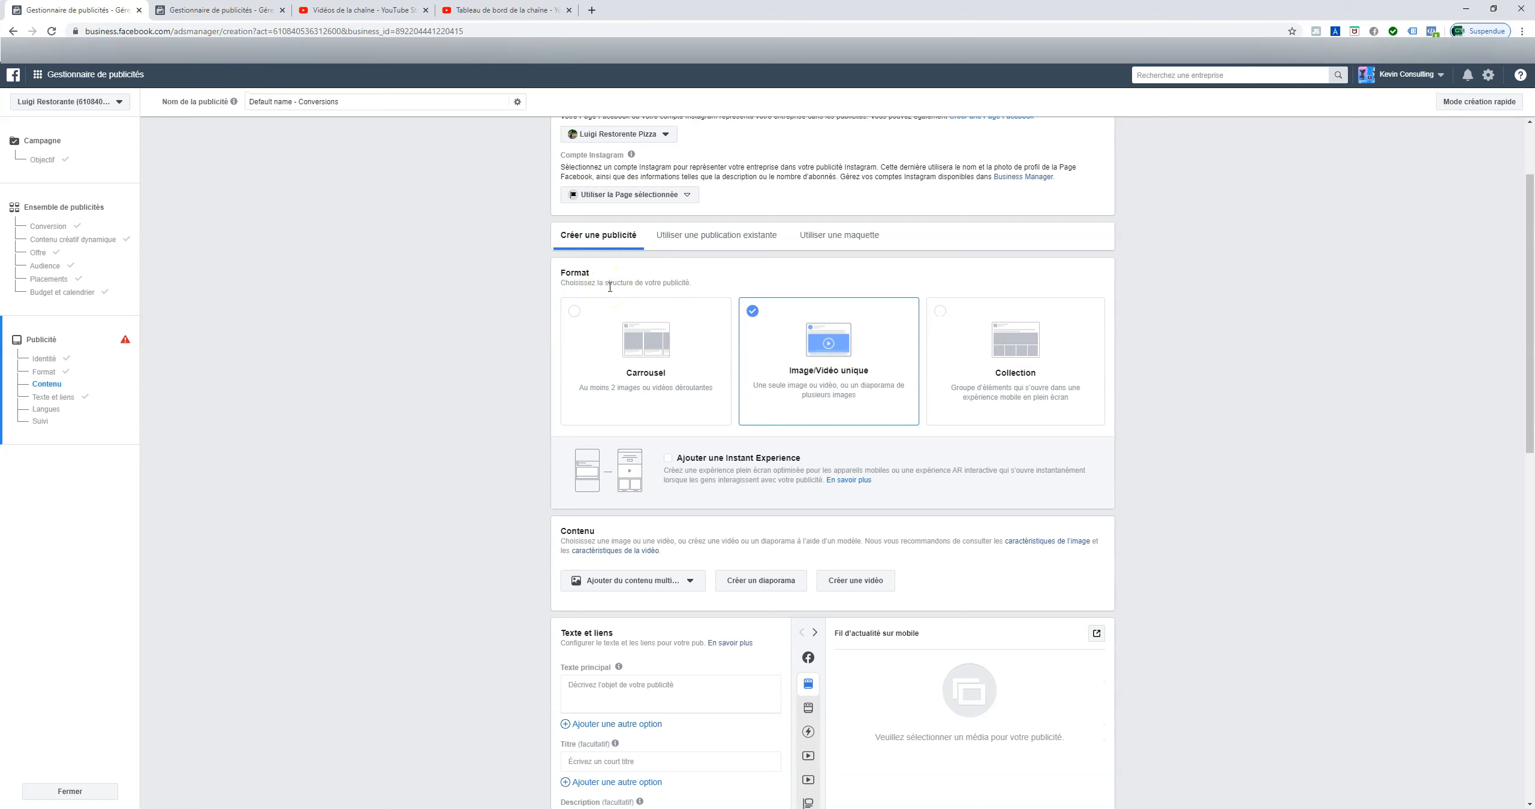
scroll(599, 302, down, 10)
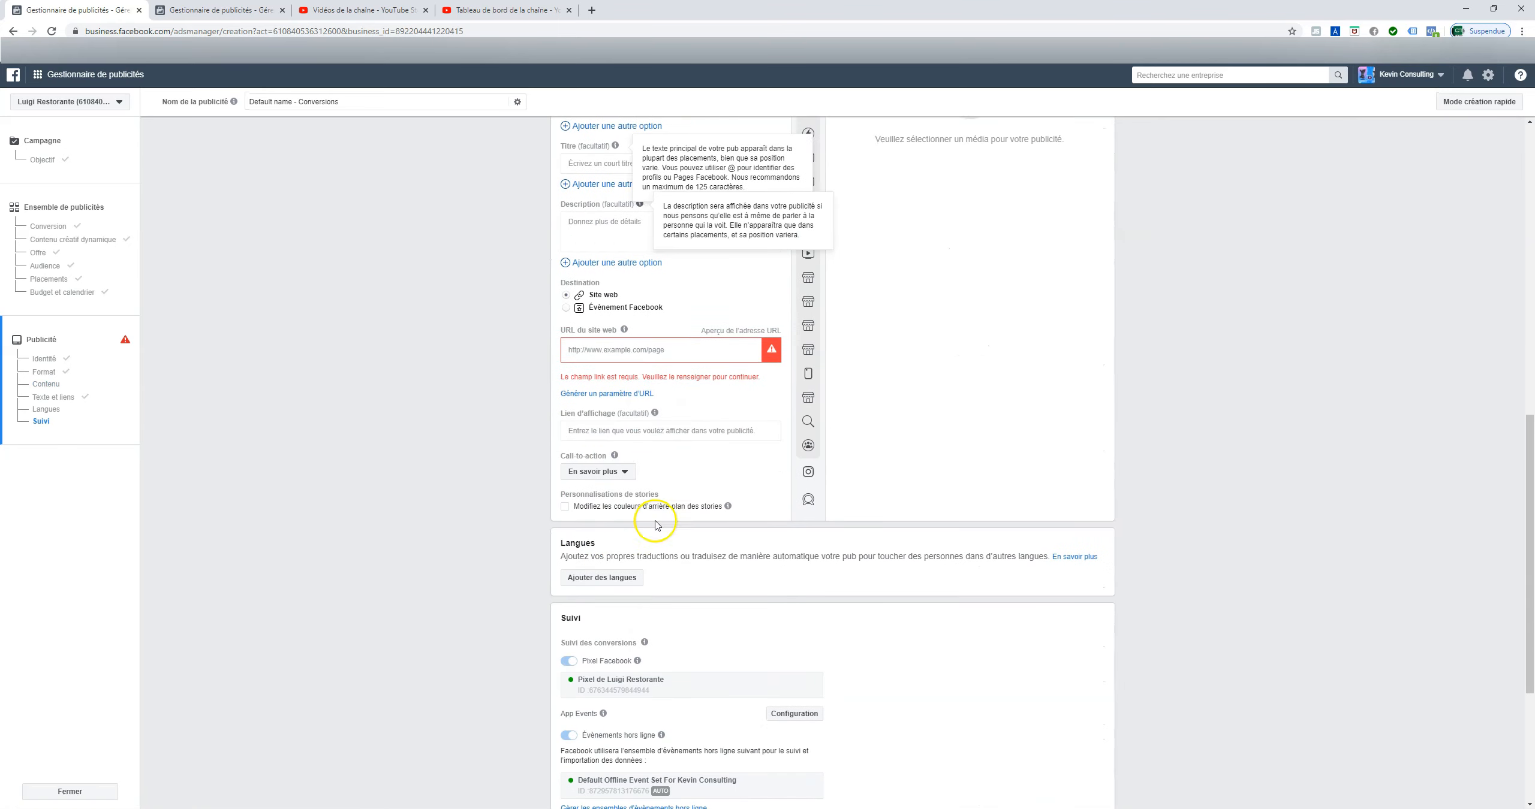
scroll(655, 525, down, 4)
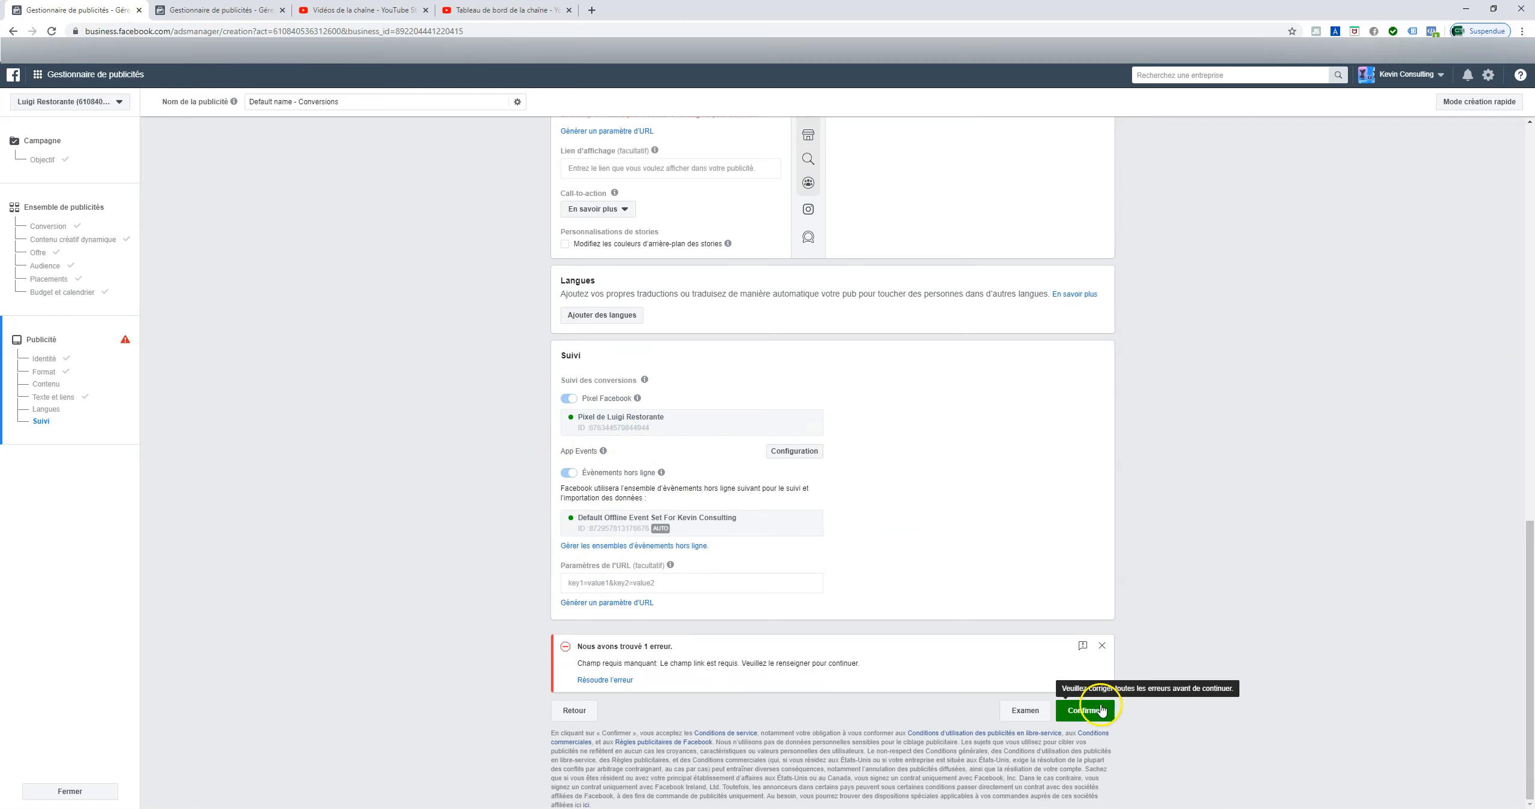
scroll(463, 573, up, 15)
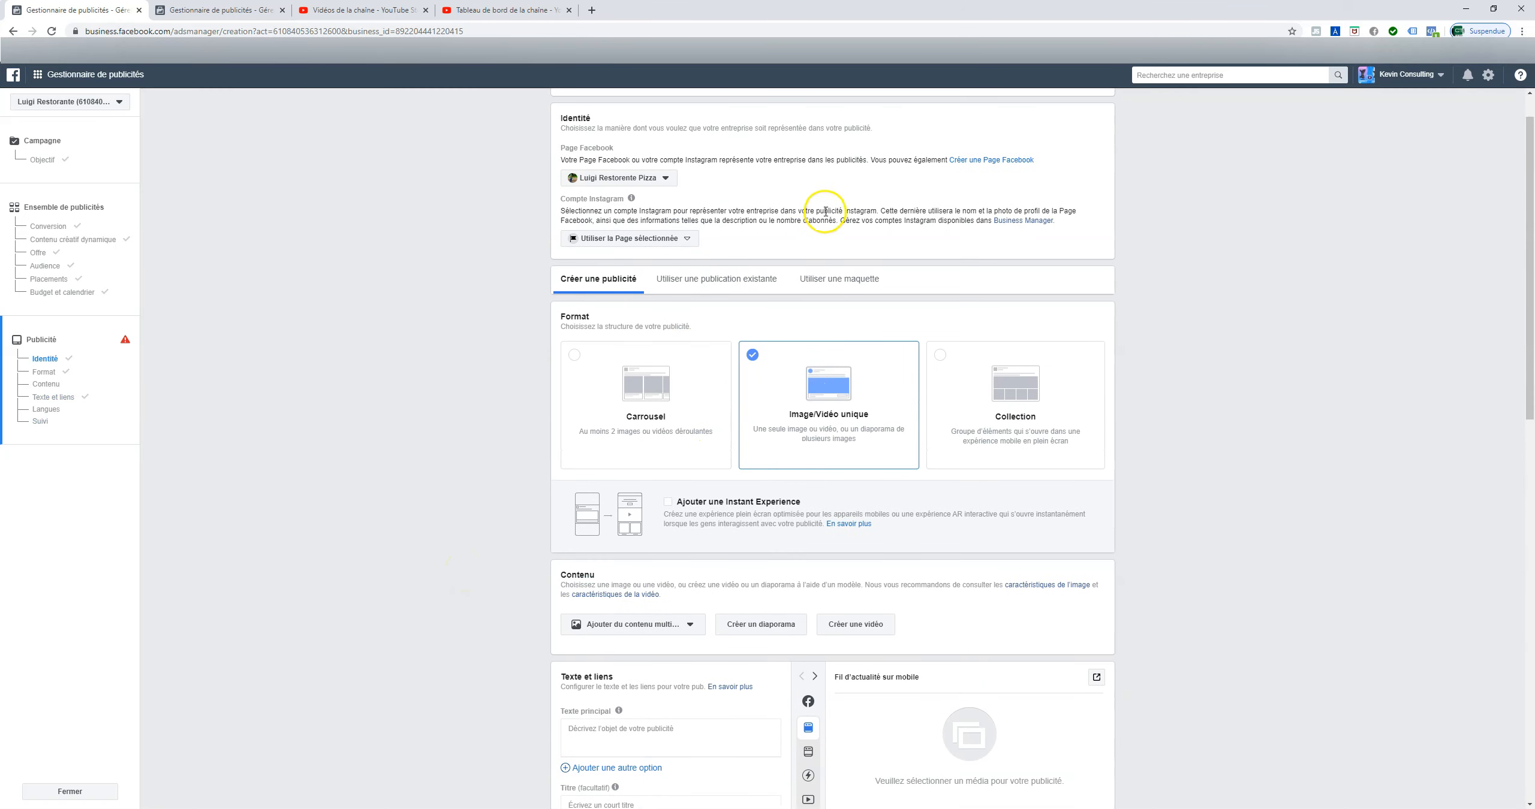
scroll(870, 204, up, 1)
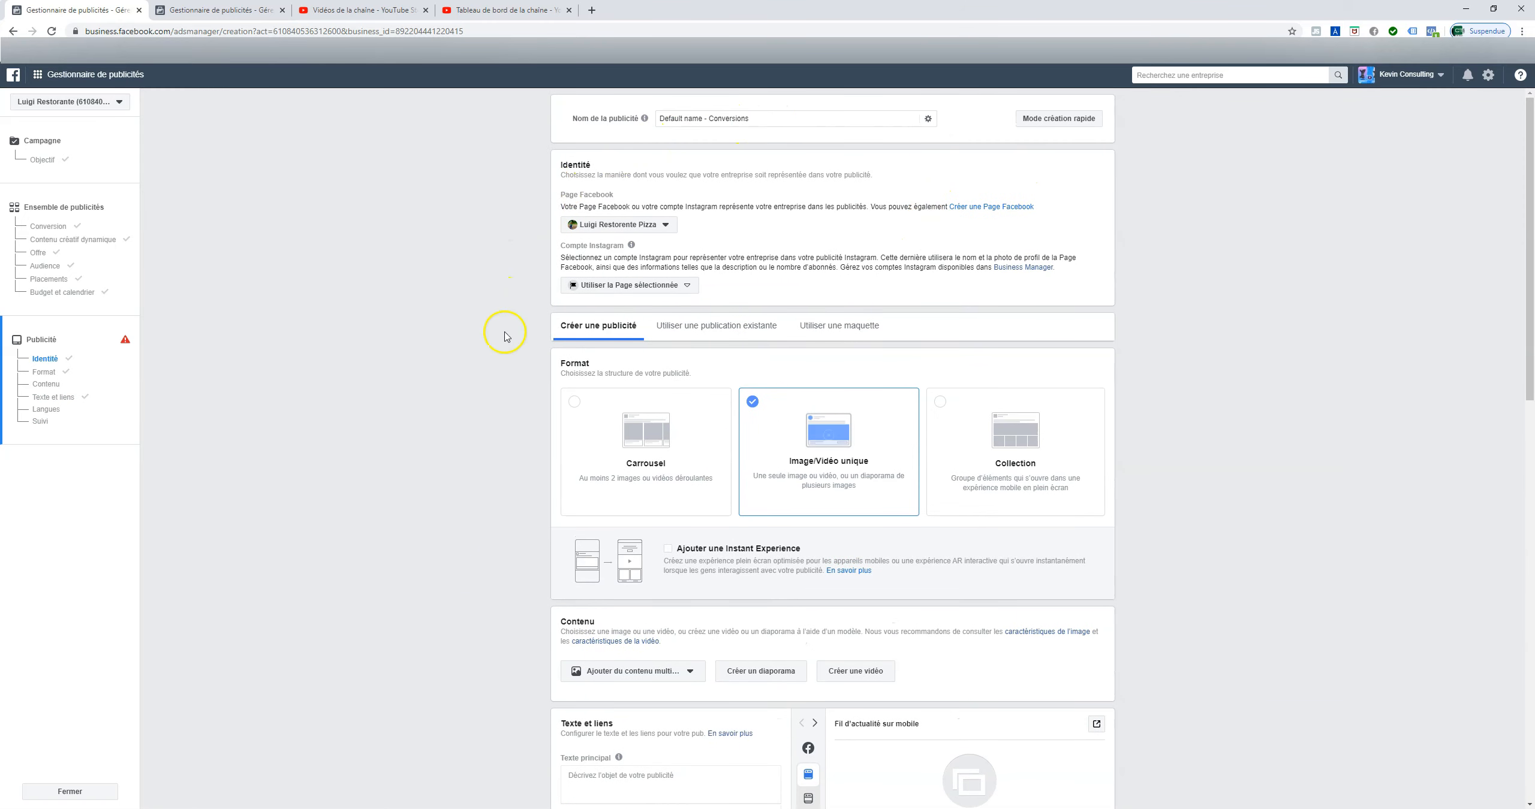
scroll(761, 401, down, 3)
scroll(428, 502, down, 5)
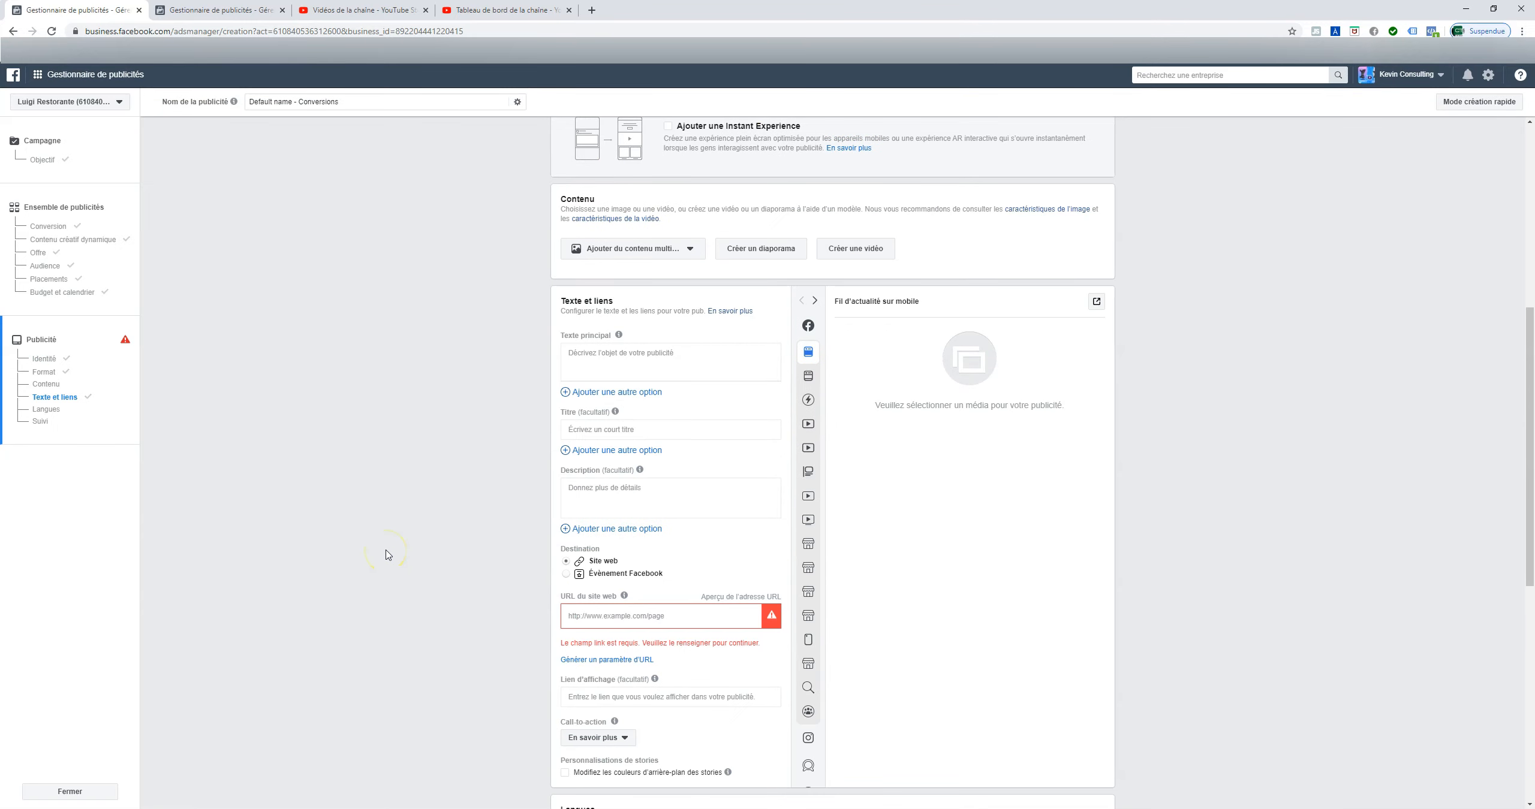
scroll(388, 556, down, 5)
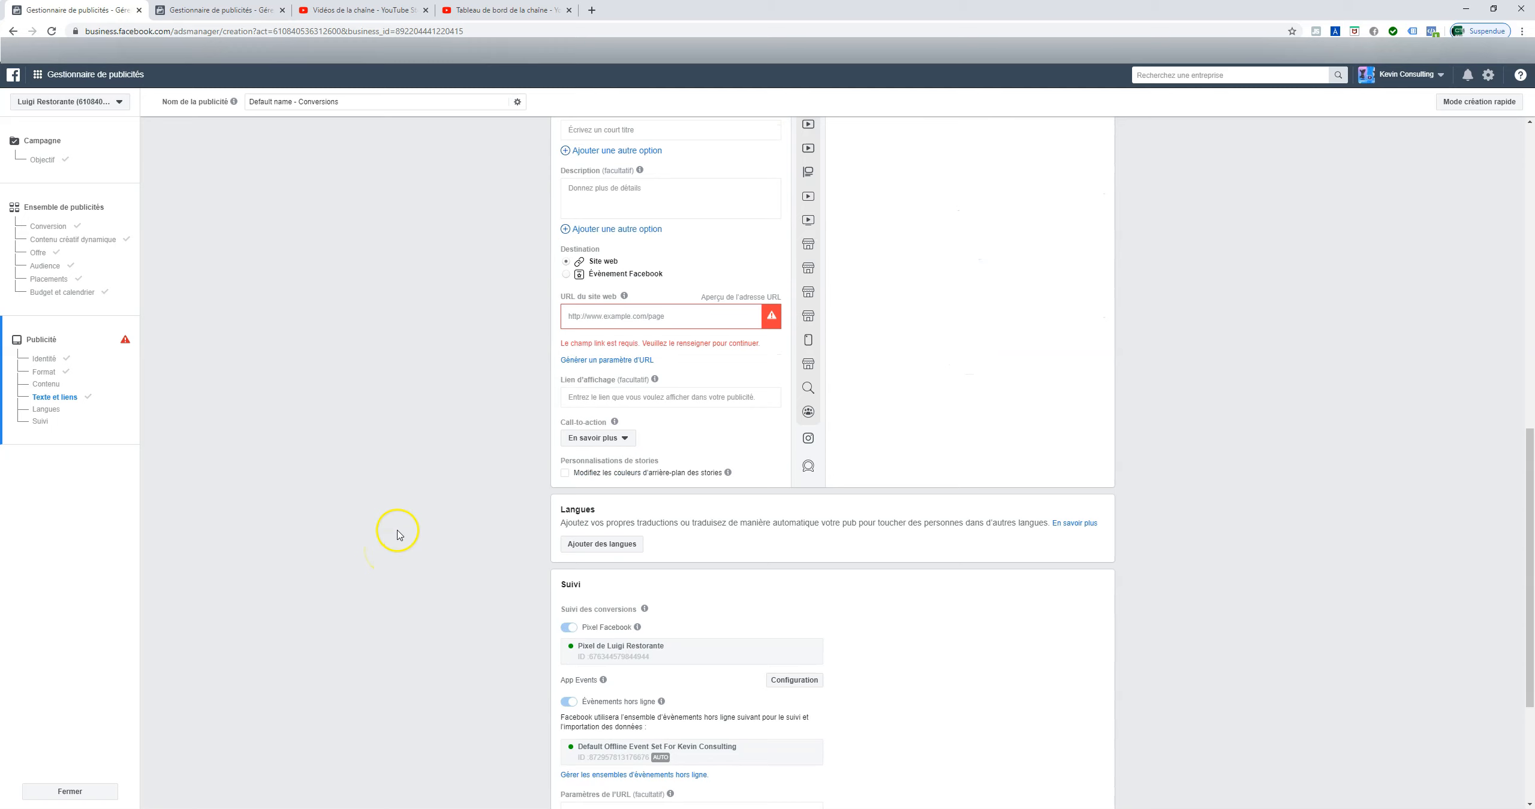
scroll(441, 540, up, 10)
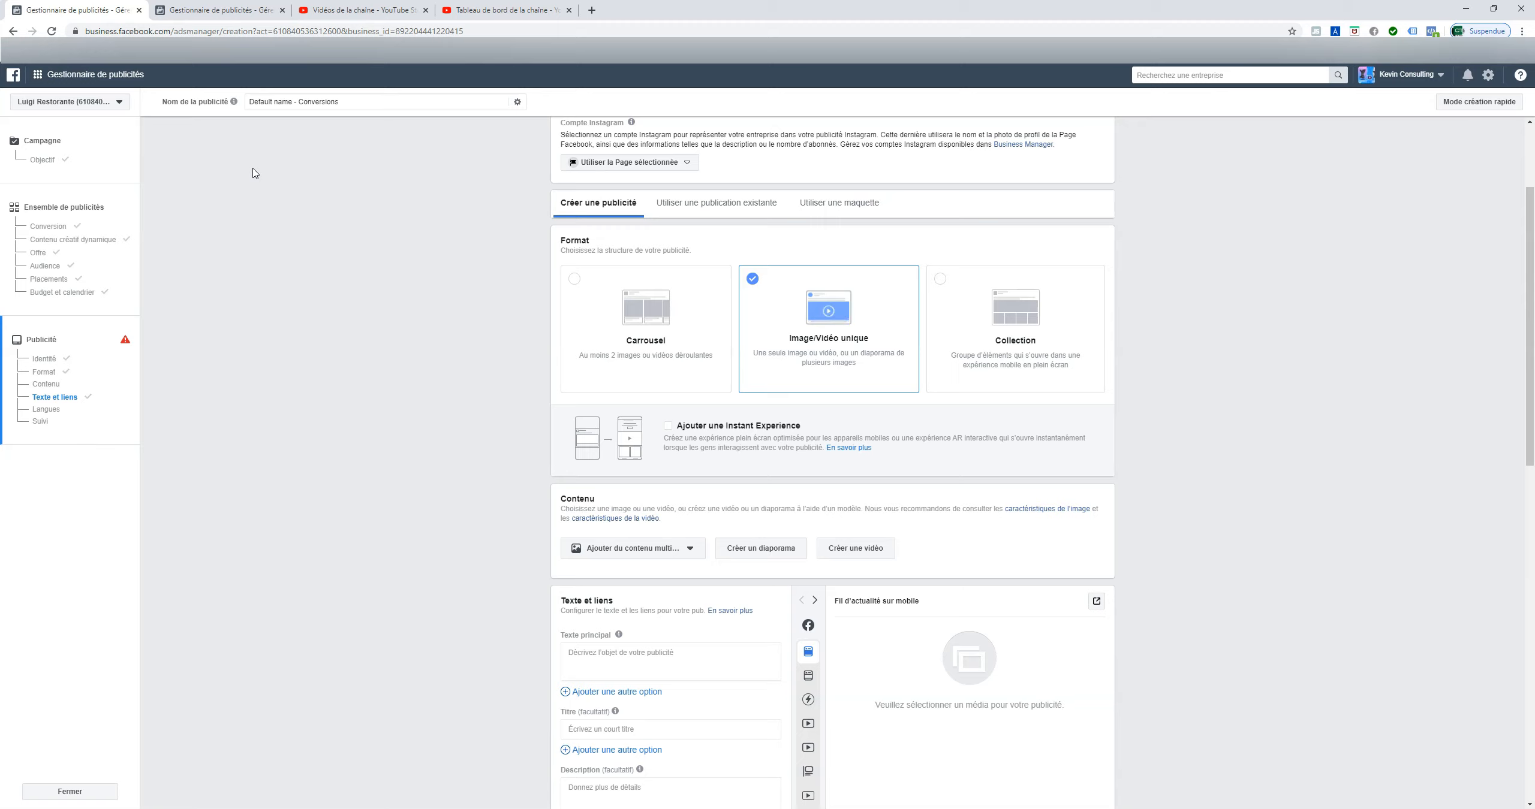
scroll(257, 203, up, 2)
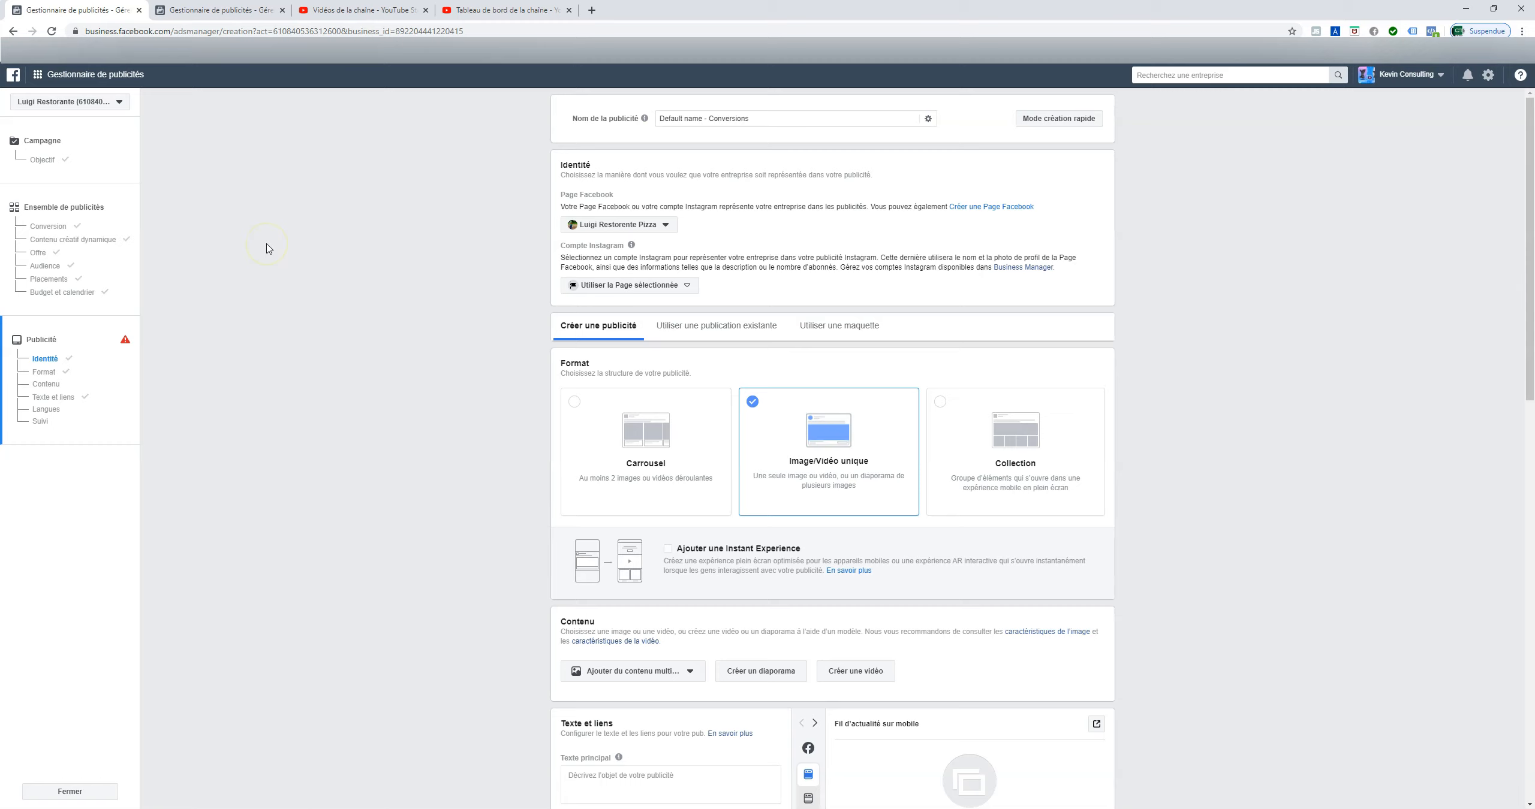
scroll(326, 410, down, 20)
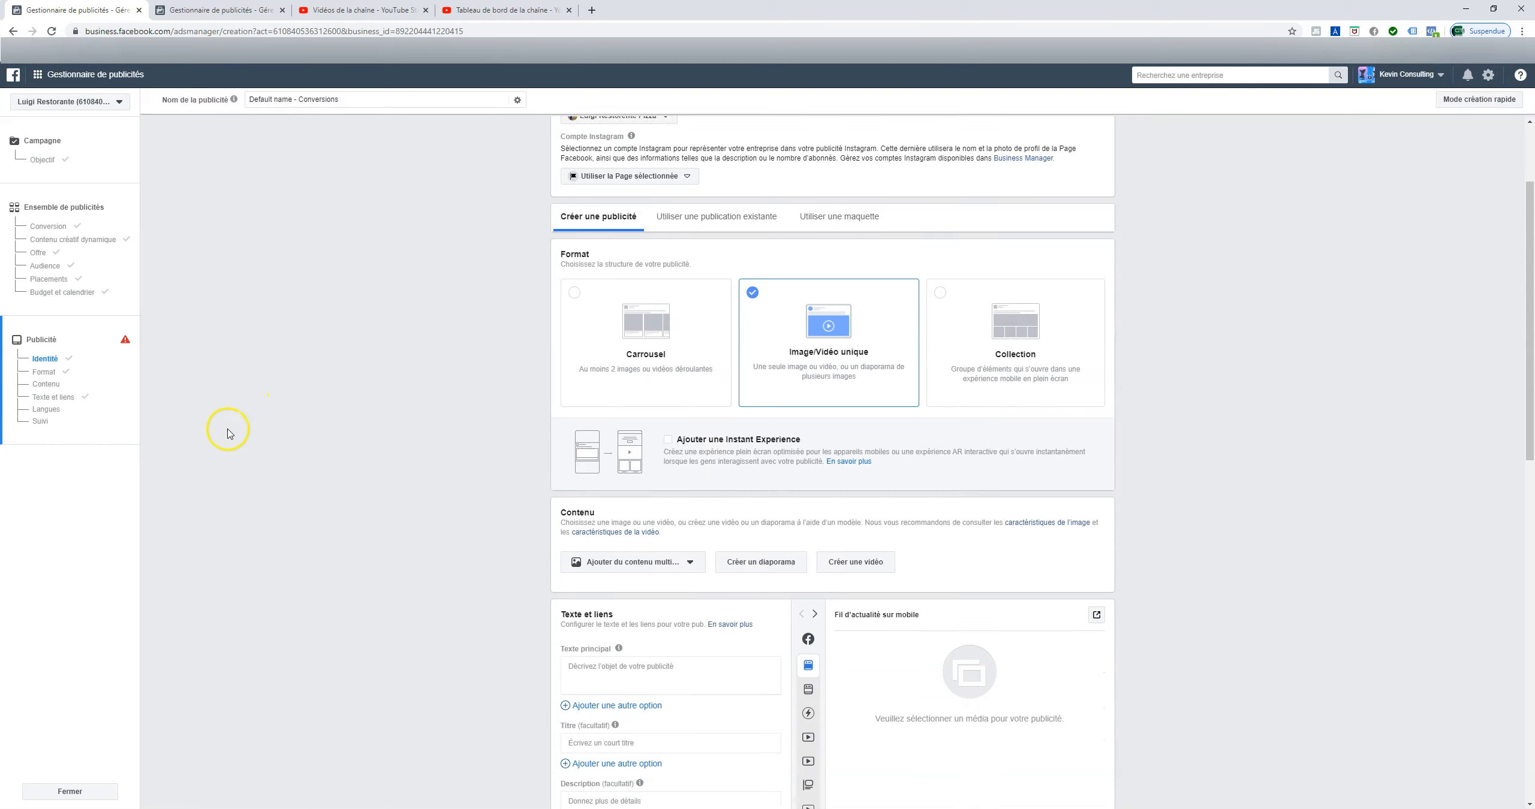